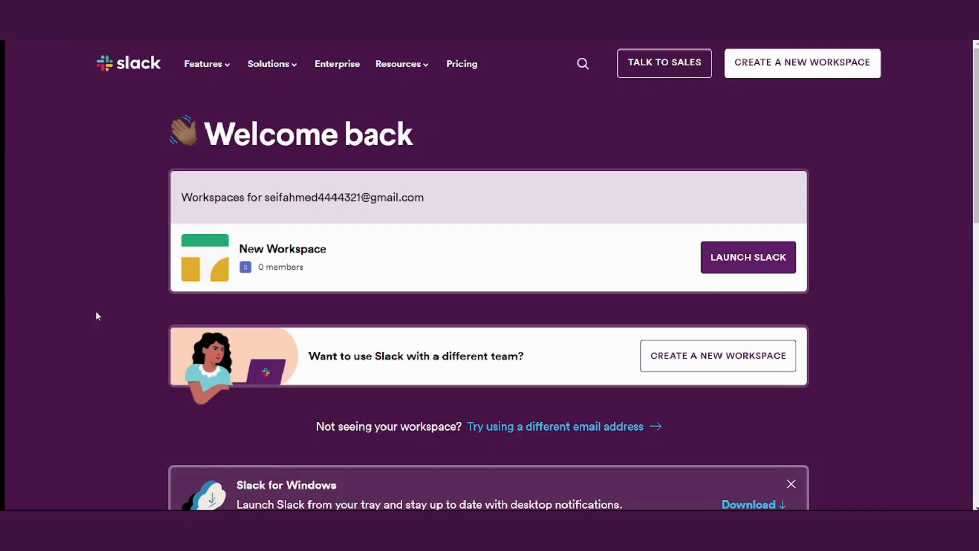
Open Pricing and browse the Pro, Business+ and Enterprise Grid plans and feature comparison
{"action": "left_click", "coordinate": [462, 62]}
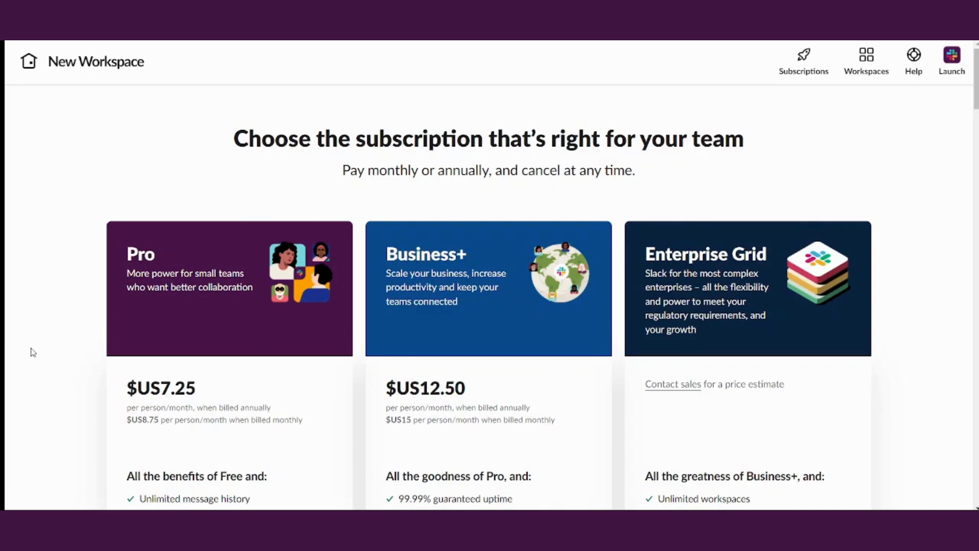
{"action": "scroll", "coordinate": [33, 352], "scroll_direction": "down", "scroll_amount": 3}
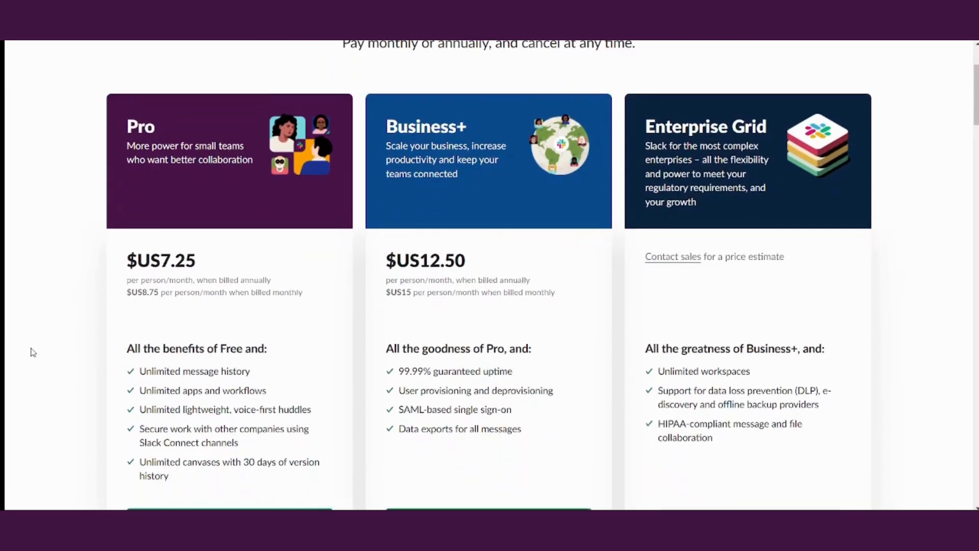
{"action": "scroll", "coordinate": [32, 352], "scroll_direction": "down", "scroll_amount": 3}
{"action": "scroll", "coordinate": [33, 352], "scroll_direction": "up", "scroll_amount": 2}
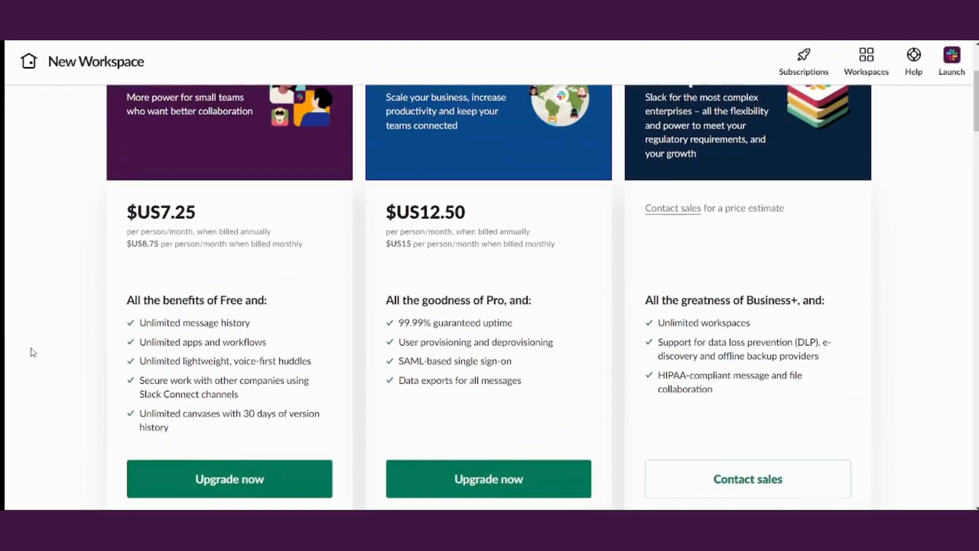
{"action": "scroll", "coordinate": [32, 352], "scroll_direction": "up", "scroll_amount": 2}
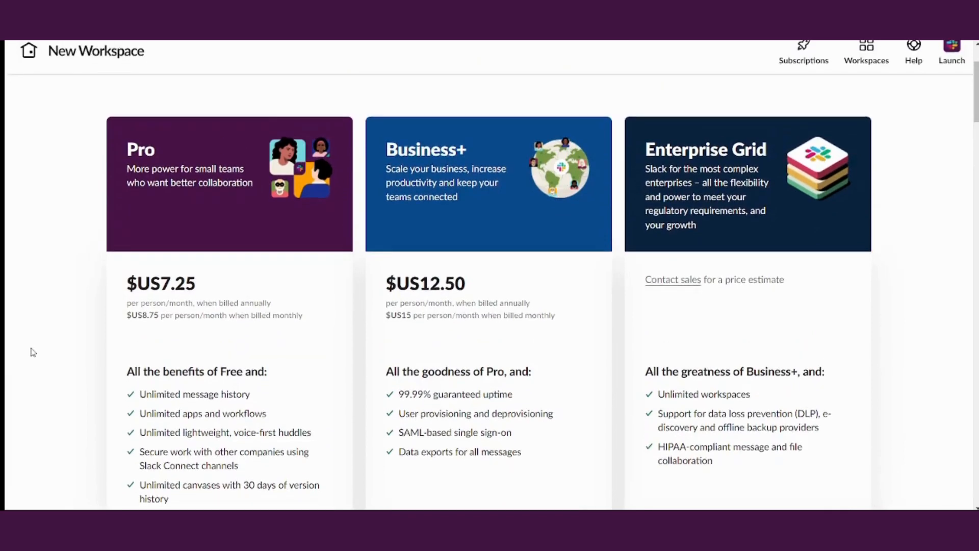
{"action": "scroll", "coordinate": [33, 352], "scroll_direction": "up", "scroll_amount": 1}
{"action": "scroll", "coordinate": [33, 351], "scroll_direction": "down", "scroll_amount": 8}
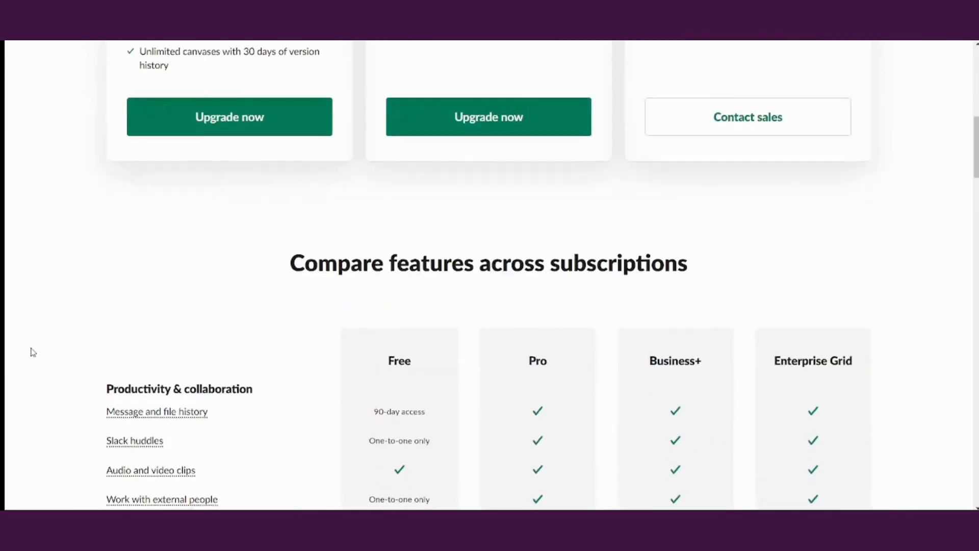
{"action": "scroll", "coordinate": [33, 351], "scroll_direction": "down", "scroll_amount": 5}
{"action": "scroll", "coordinate": [33, 351], "scroll_direction": "down", "scroll_amount": 1}
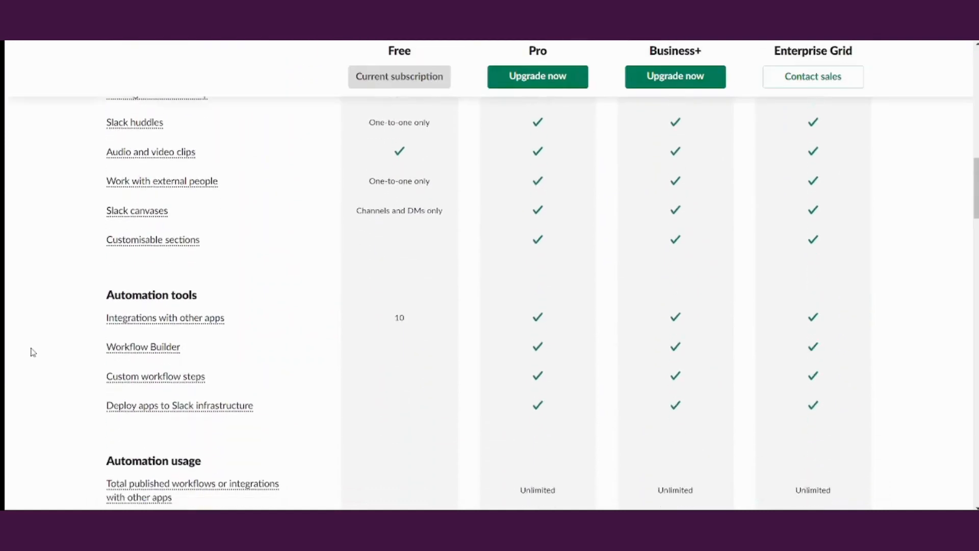
{"action": "scroll", "coordinate": [33, 352], "scroll_direction": "up", "scroll_amount": 2}
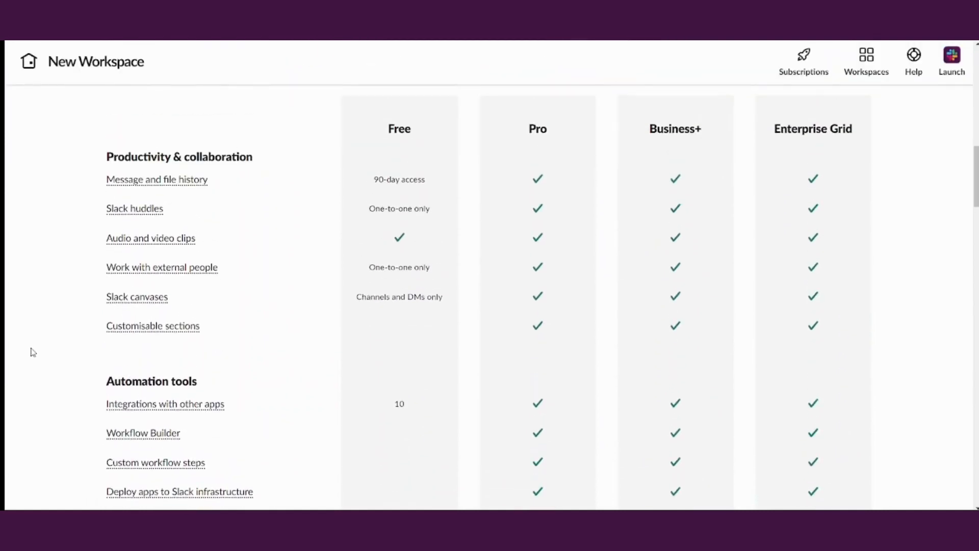
{"action": "scroll", "coordinate": [33, 352], "scroll_direction": "up", "scroll_amount": 1}
{"action": "scroll", "coordinate": [33, 352], "scroll_direction": "down", "scroll_amount": 1}
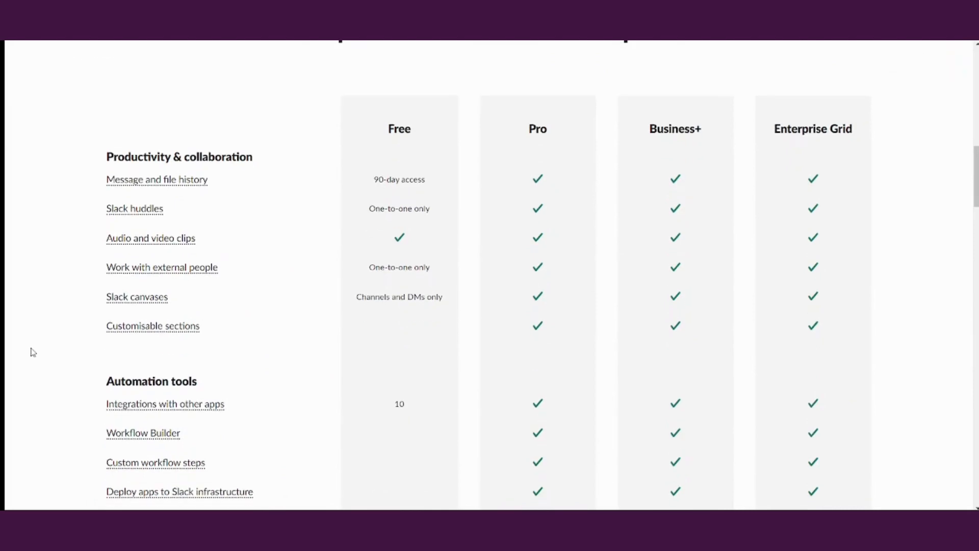
{"action": "scroll", "coordinate": [33, 352], "scroll_direction": "down", "scroll_amount": 2}
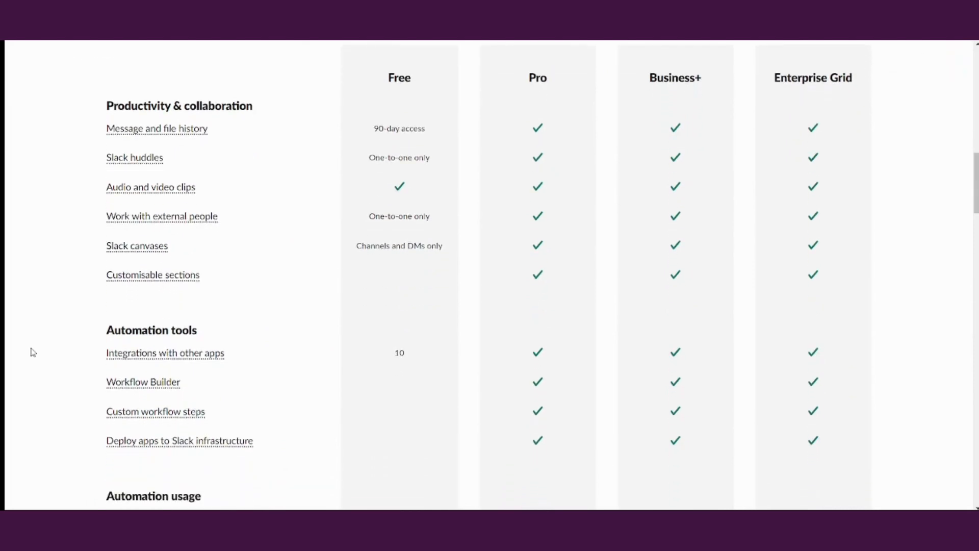
{"action": "scroll", "coordinate": [32, 352], "scroll_direction": "down", "scroll_amount": 1}
{"action": "scroll", "coordinate": [32, 351], "scroll_direction": "down", "scroll_amount": 2}
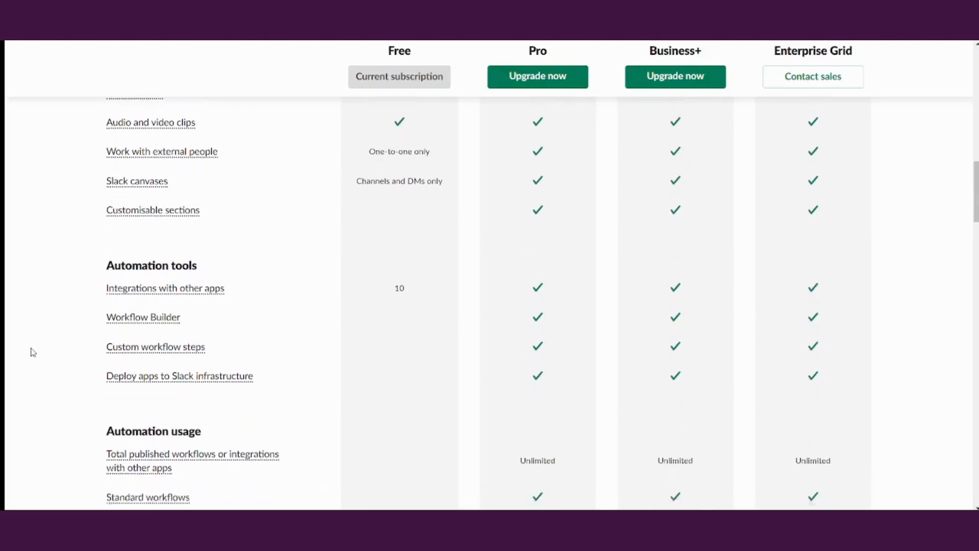
{"action": "scroll", "coordinate": [33, 351], "scroll_direction": "down", "scroll_amount": 3}
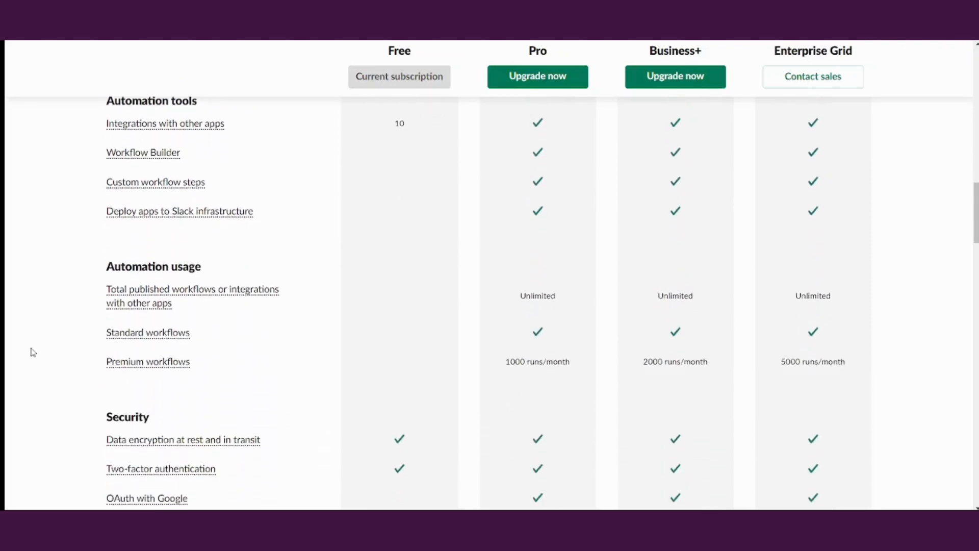
{"action": "scroll", "coordinate": [33, 352], "scroll_direction": "down", "scroll_amount": 3}
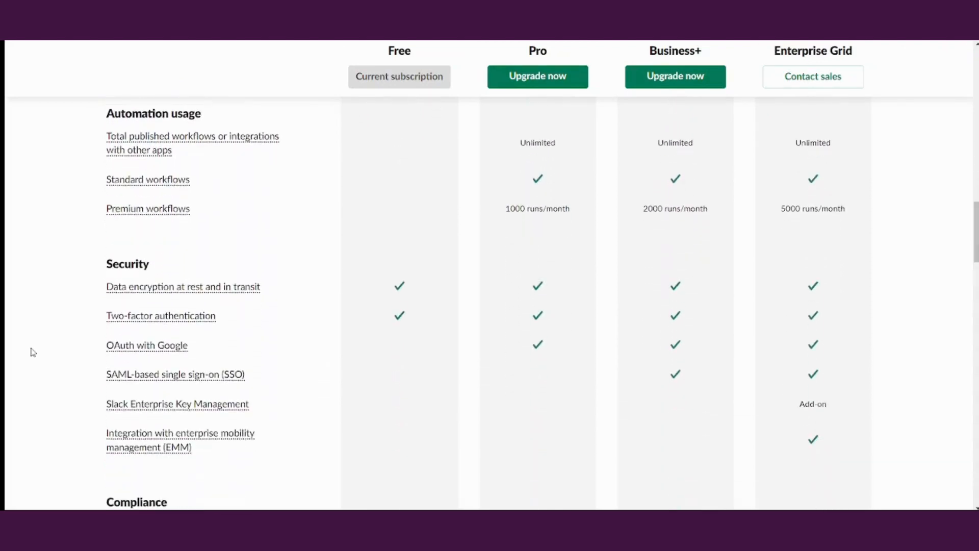
{"action": "scroll", "coordinate": [33, 352], "scroll_direction": "down", "scroll_amount": 7}
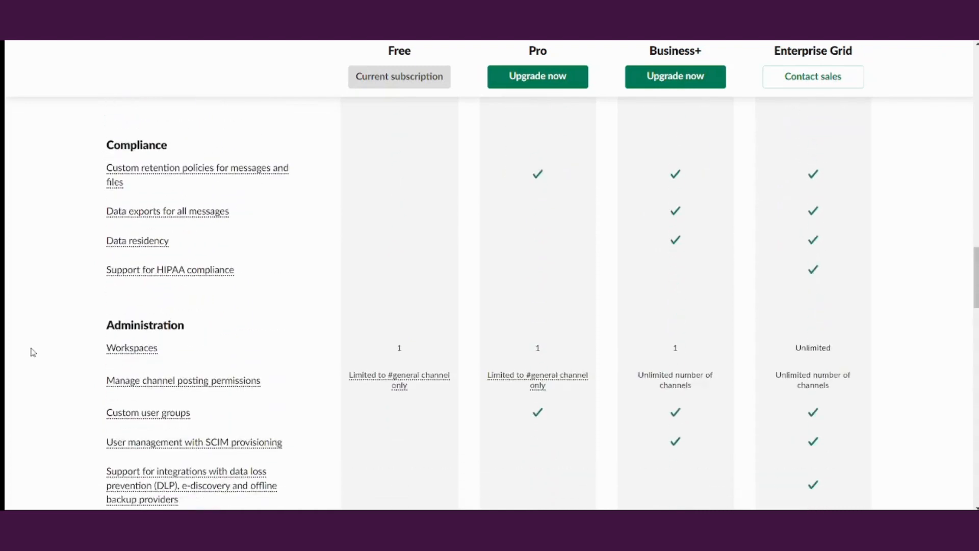
{"action": "scroll", "coordinate": [32, 352], "scroll_direction": "down", "scroll_amount": 10}
{"action": "scroll", "coordinate": [33, 352], "scroll_direction": "up", "scroll_amount": 20}
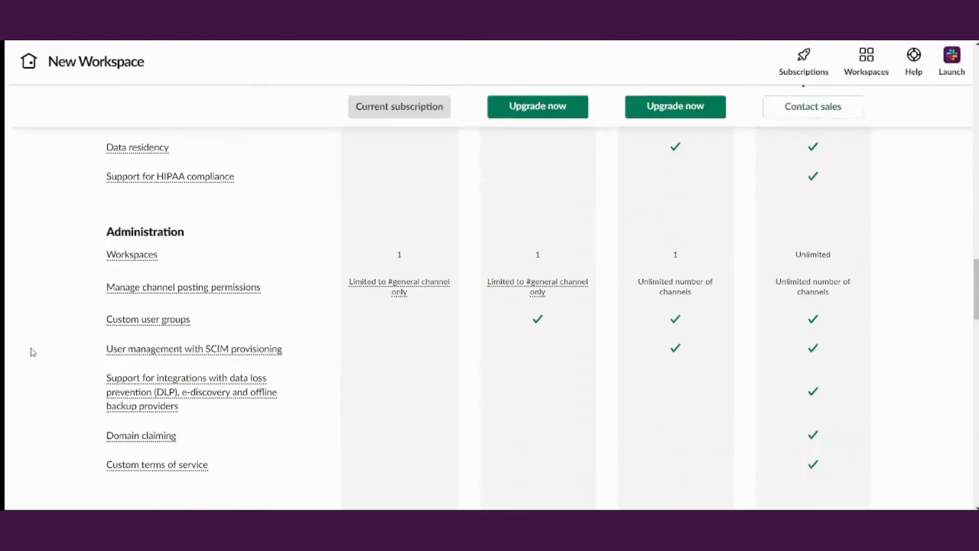
{"action": "scroll", "coordinate": [33, 352], "scroll_direction": "up", "scroll_amount": 4}
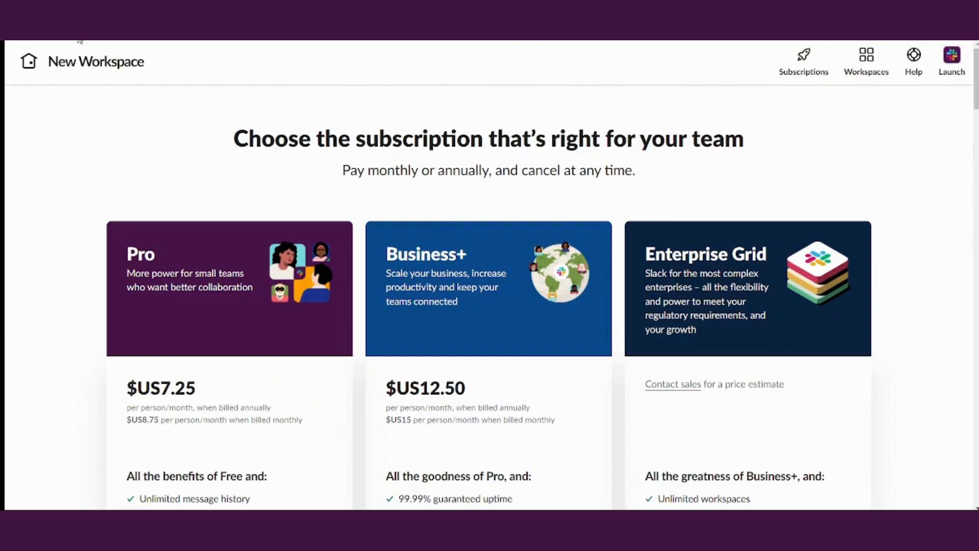
Visit New Workspace's admin page, then go back to the Welcome back workspace list
{"action": "left_click", "coordinate": [91, 76]}
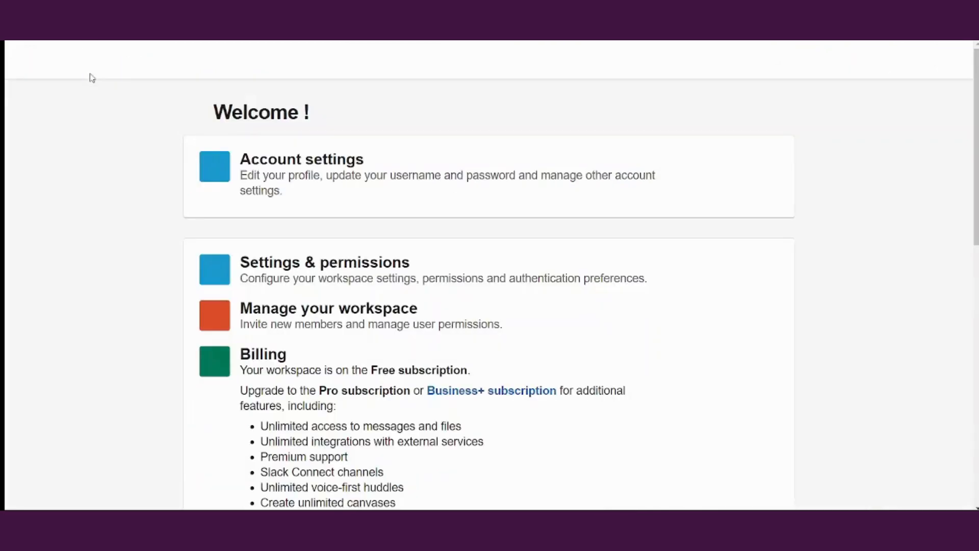
{"action": "left_click", "coordinate": [17, 22]}
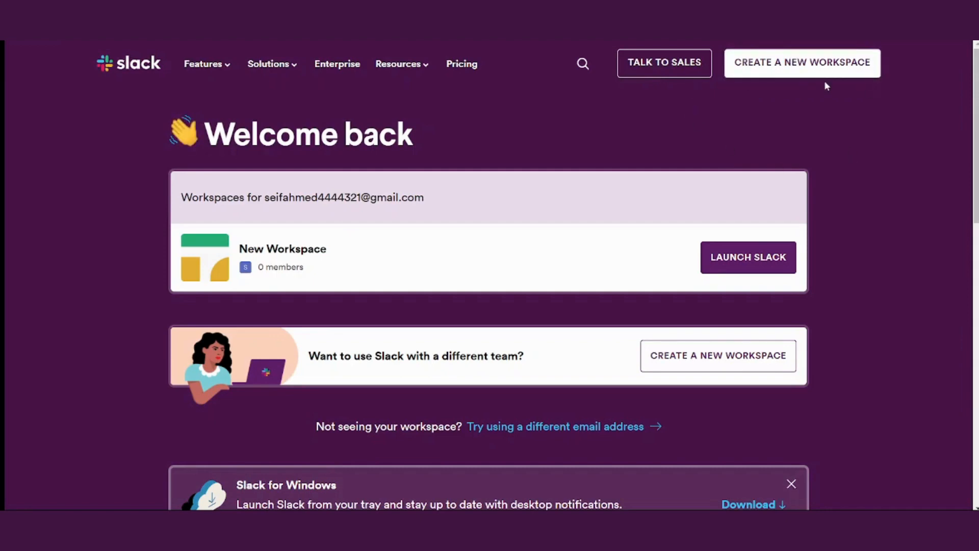
Start creating a new workspace, reaching step 1 asking for the team name
{"action": "left_click", "coordinate": [809, 67]}
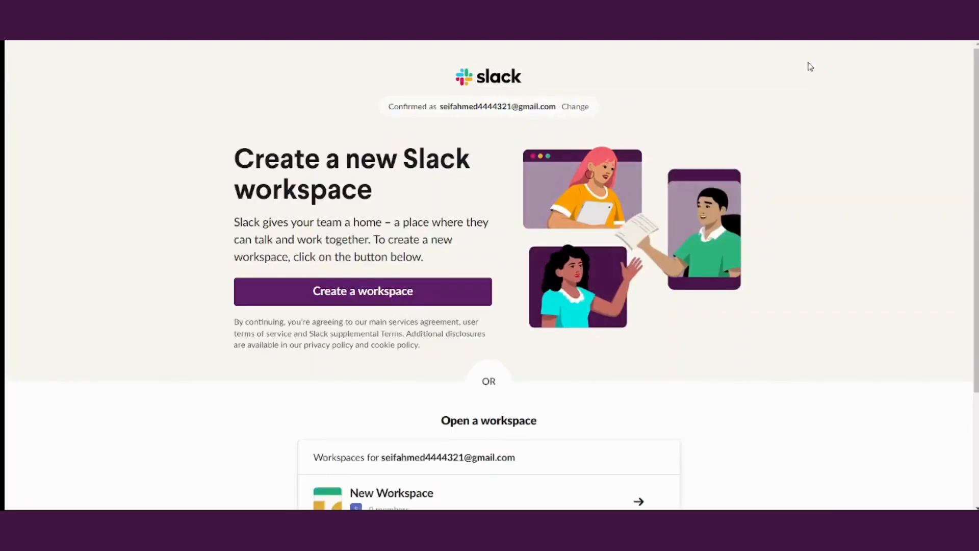
{"action": "left_click", "coordinate": [430, 283]}
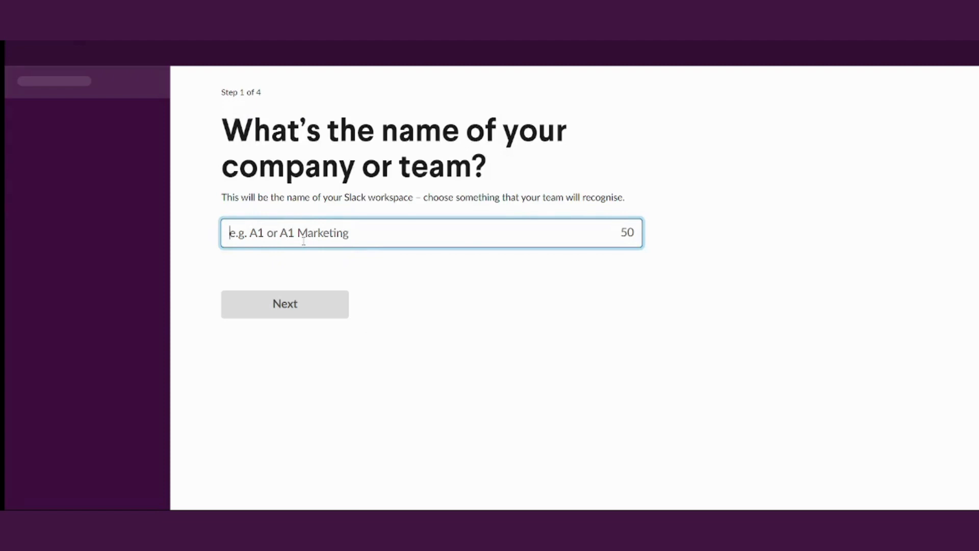
Name the workspace Tutorial, keep the display name, and skip inviting colleagues
{"action": "type", "text": "Tutorial"}
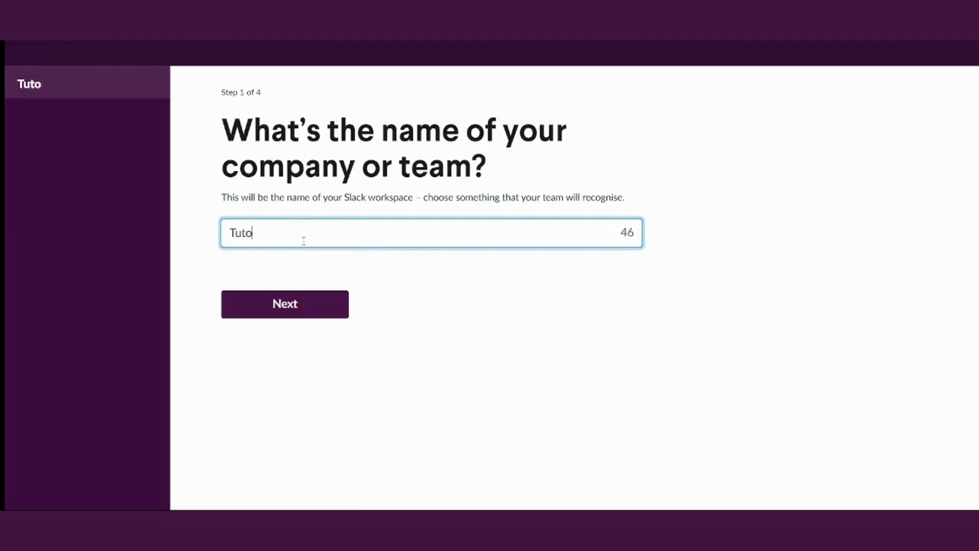
{"action": "left_click", "coordinate": [308, 306]}
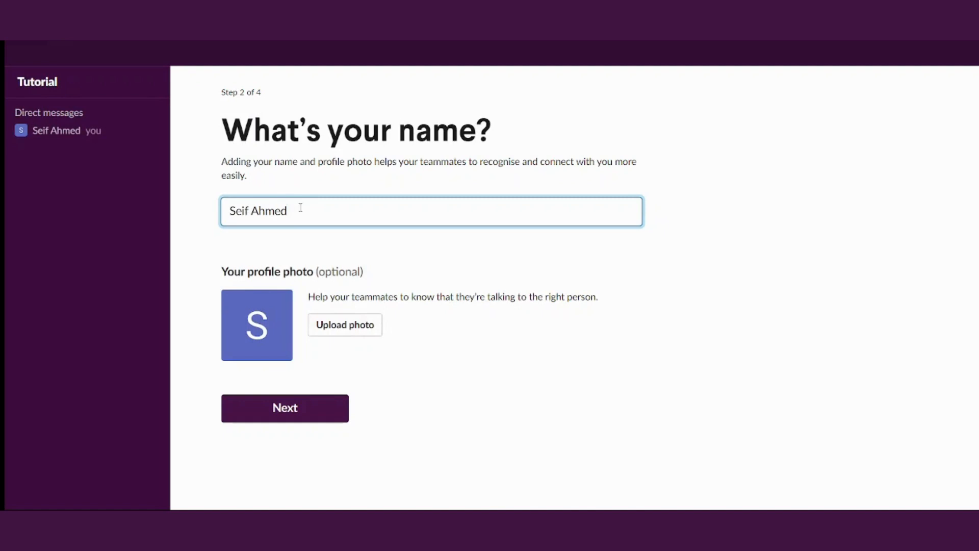
{"action": "left_click", "coordinate": [299, 406]}
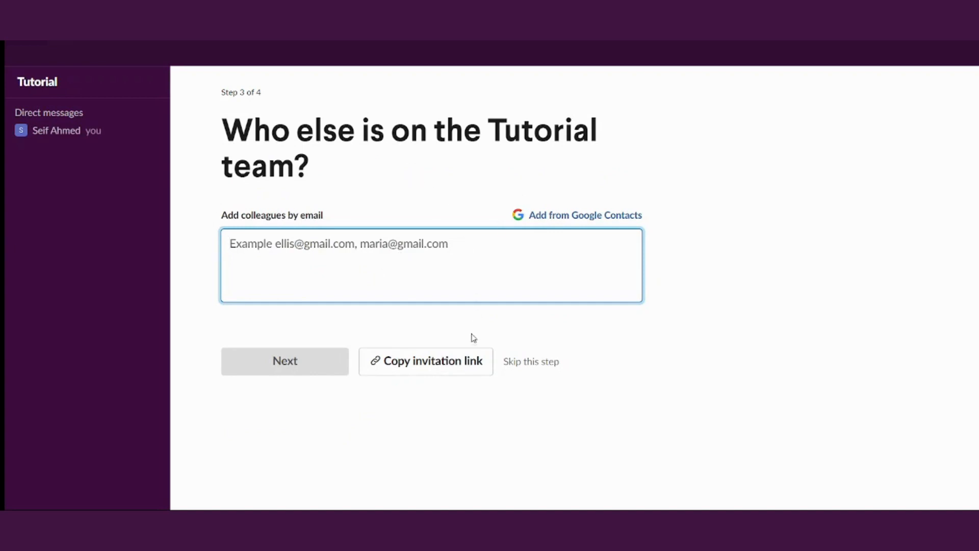
{"action": "left_click", "coordinate": [530, 362]}
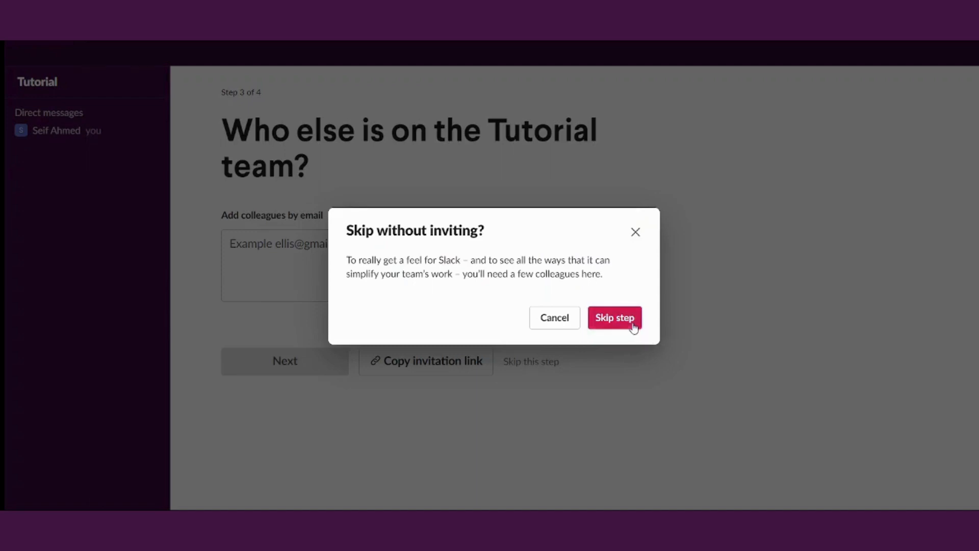
{"action": "left_click", "coordinate": [614, 318]}
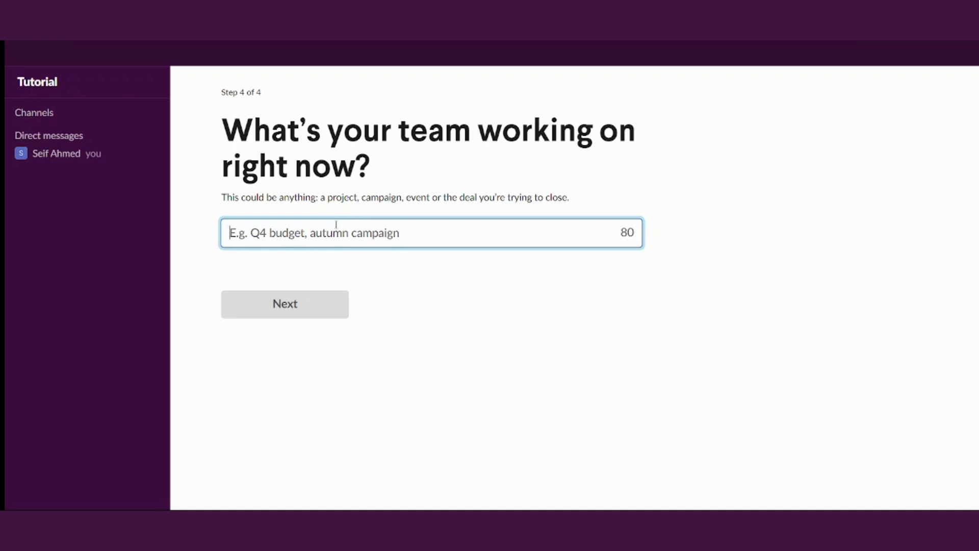
Enter 'YouTube Tutorial' as the team's current project to finish setup
{"action": "type", "text": "T"}
{"action": "key", "text": "BackSpace"}
{"action": "type", "text": "Yout"}
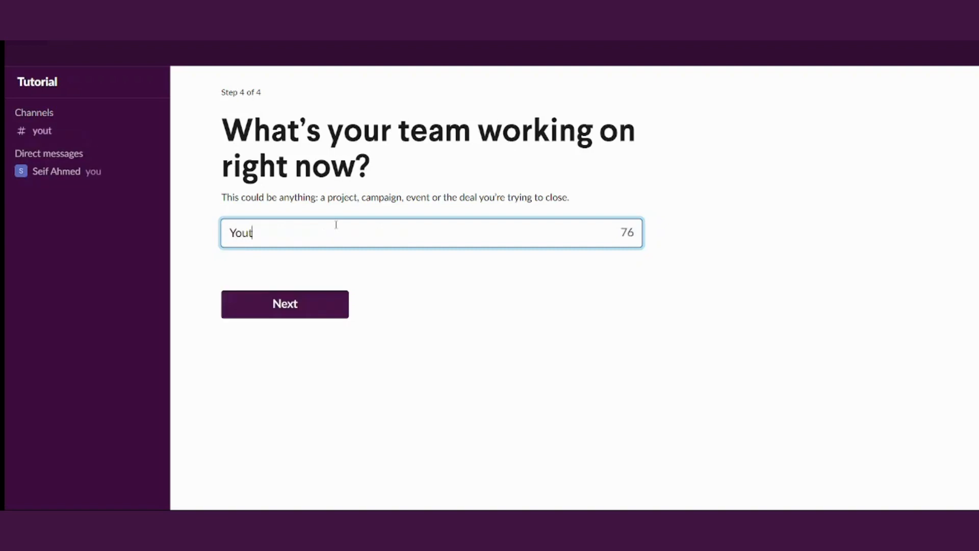
{"action": "key", "text": "BackSpace"}
{"action": "type", "text": "TUbe"}
{"action": "key", "text": "BackSpace"}
{"action": "key", "text": "BackSpace"}
{"action": "key", "text": "BackSpace"}
{"action": "type", "text": "ube Tutoria"}
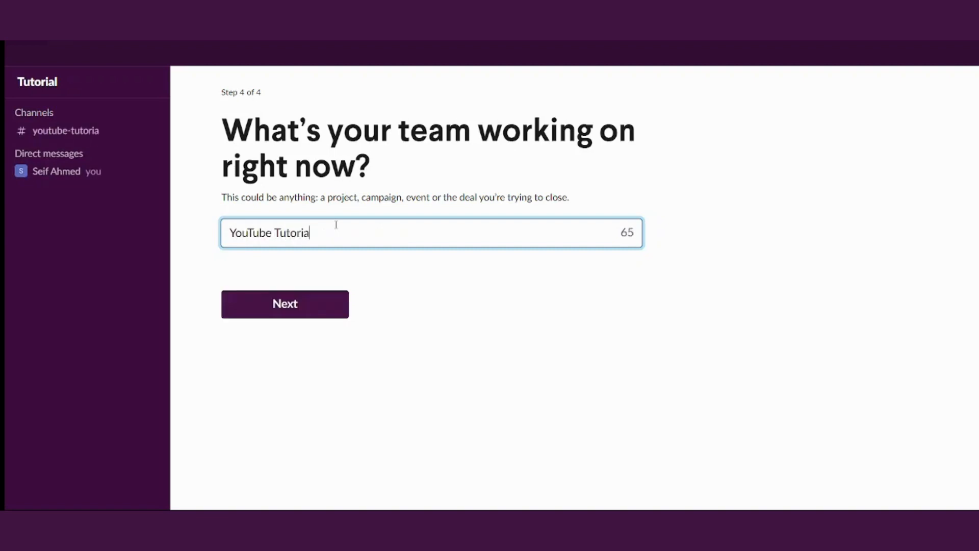
{"action": "type", "text": "l"}
{"action": "left_click", "coordinate": [314, 315]}
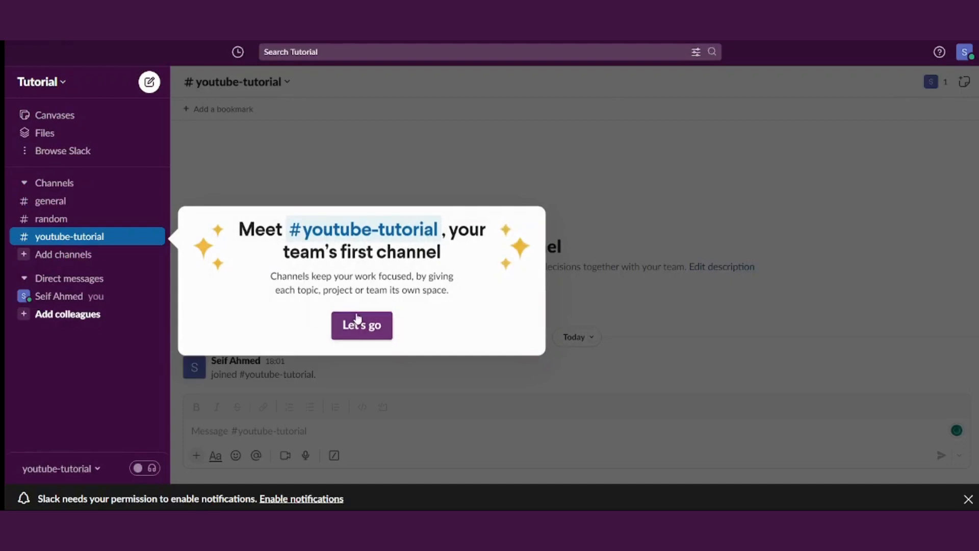
Dismiss the first-channel welcome popup and open the Invite people to Tutorial dialog
{"action": "left_click", "coordinate": [395, 113]}
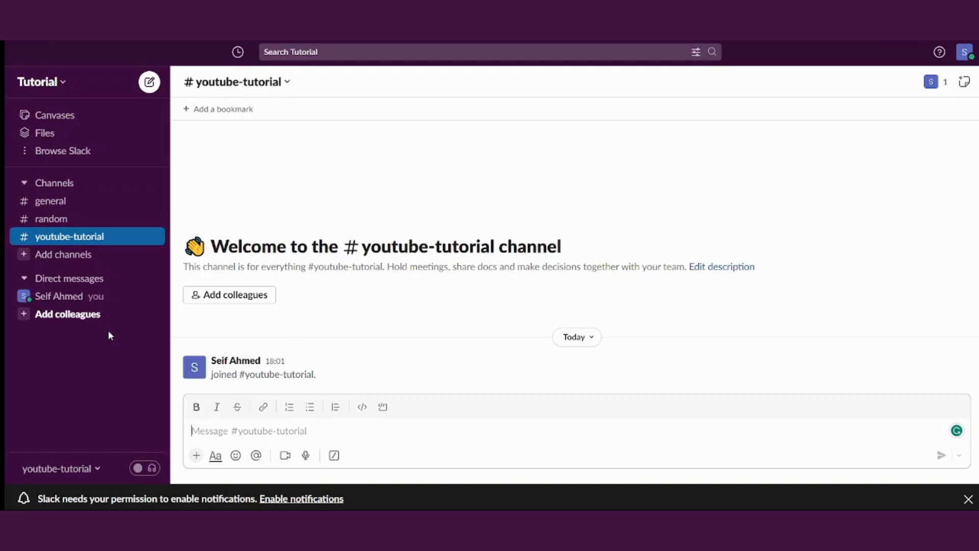
{"action": "left_click", "coordinate": [75, 316]}
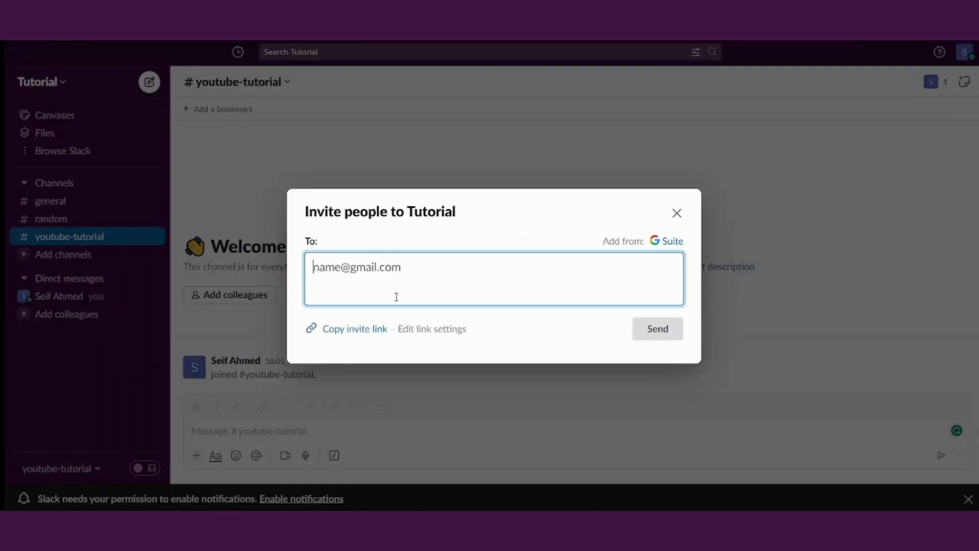
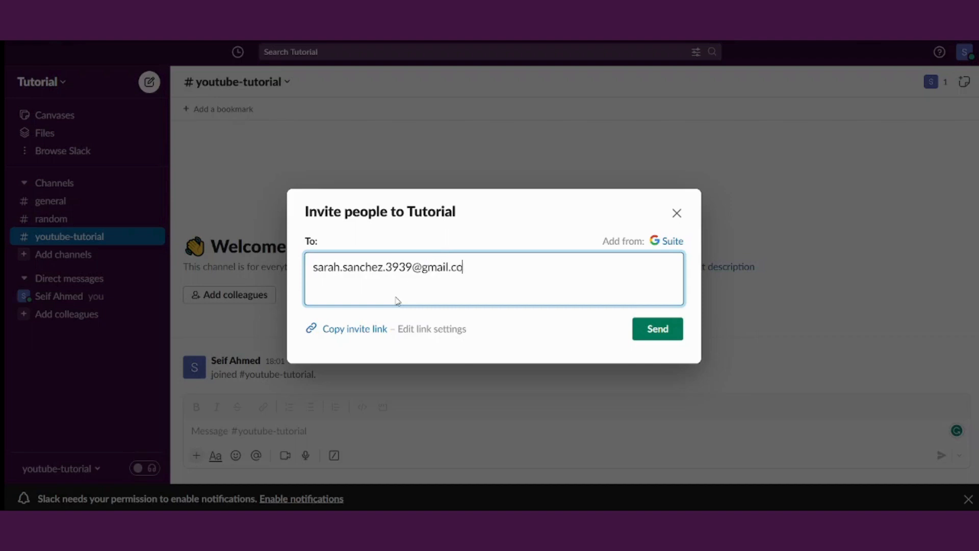
Invite the colleague by entering their e-mail address, send it, and close the dialog
{"action": "left_click", "coordinate": [656, 333]}
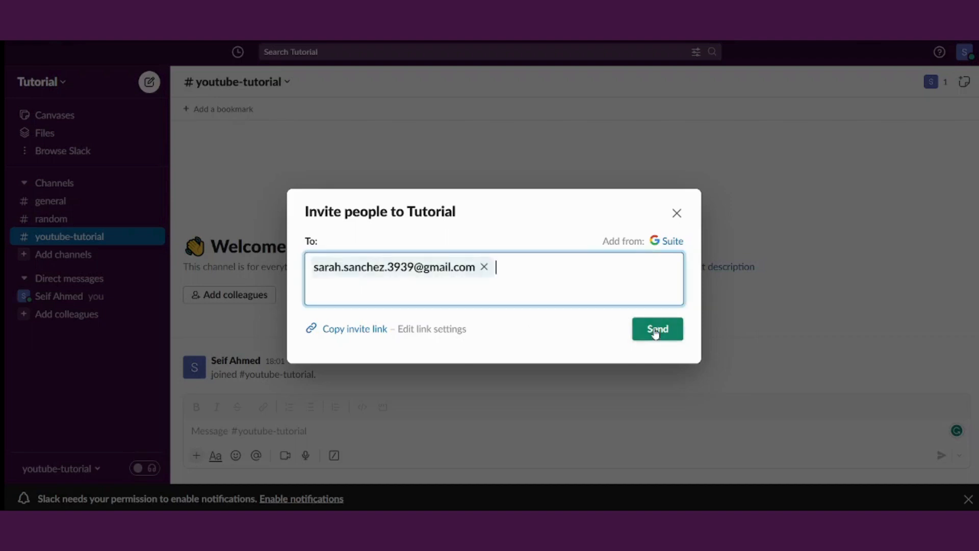
{"action": "left_click", "coordinate": [655, 332]}
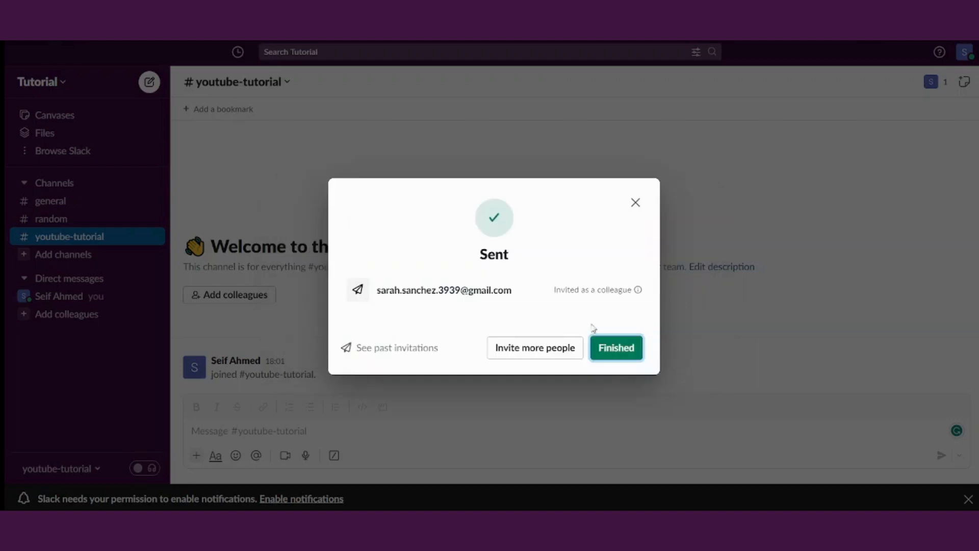
{"action": "left_click", "coordinate": [615, 347]}
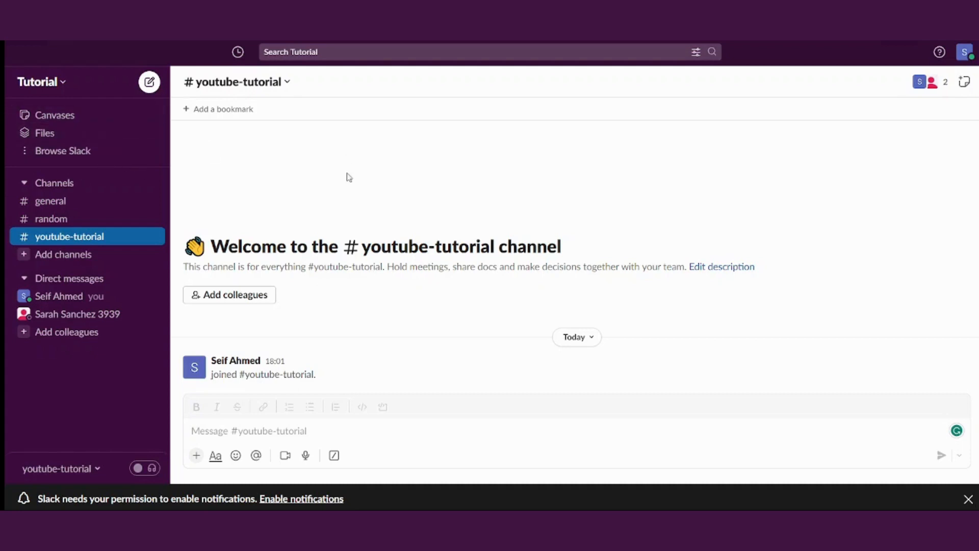
{"action": "left_click", "coordinate": [48, 83]}
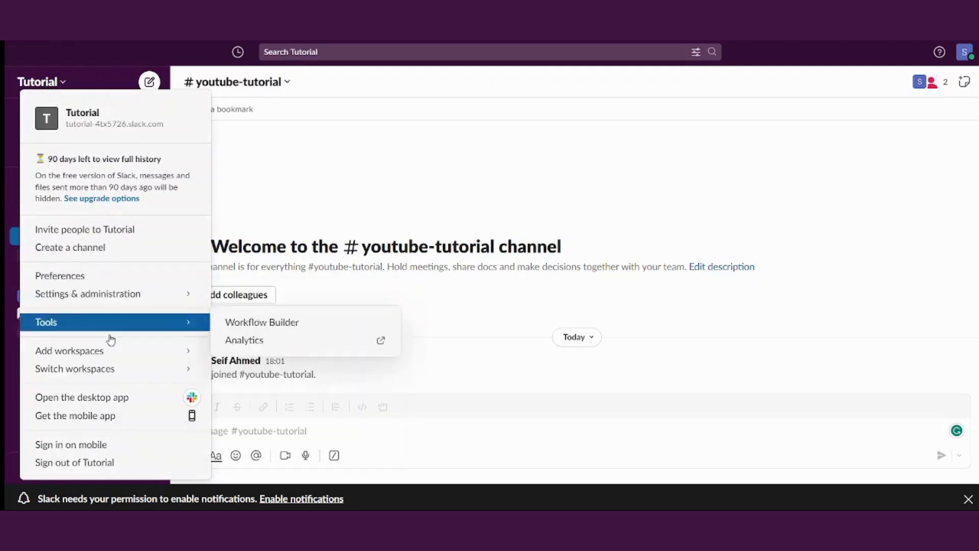
{"action": "mouse_move", "coordinate": [115, 354]}
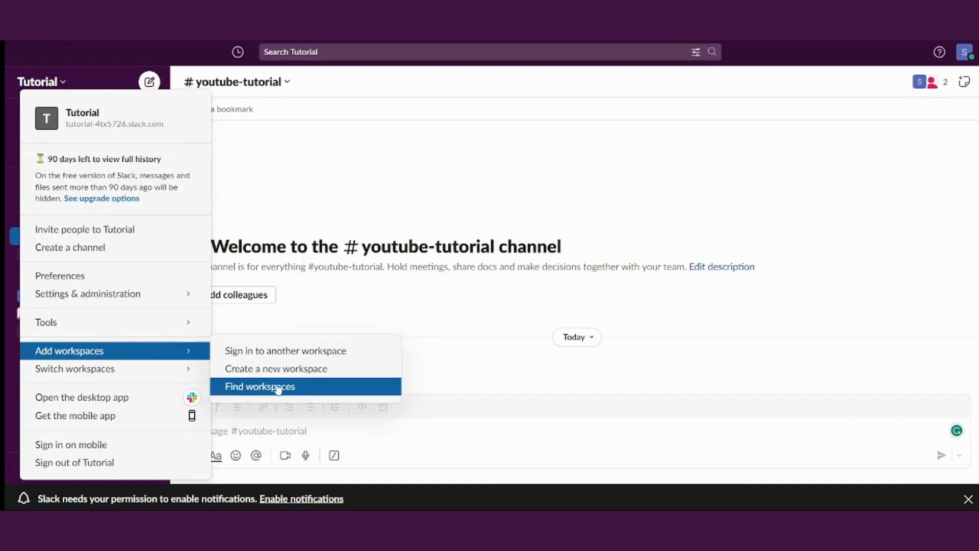
{"action": "left_click", "coordinate": [503, 309]}
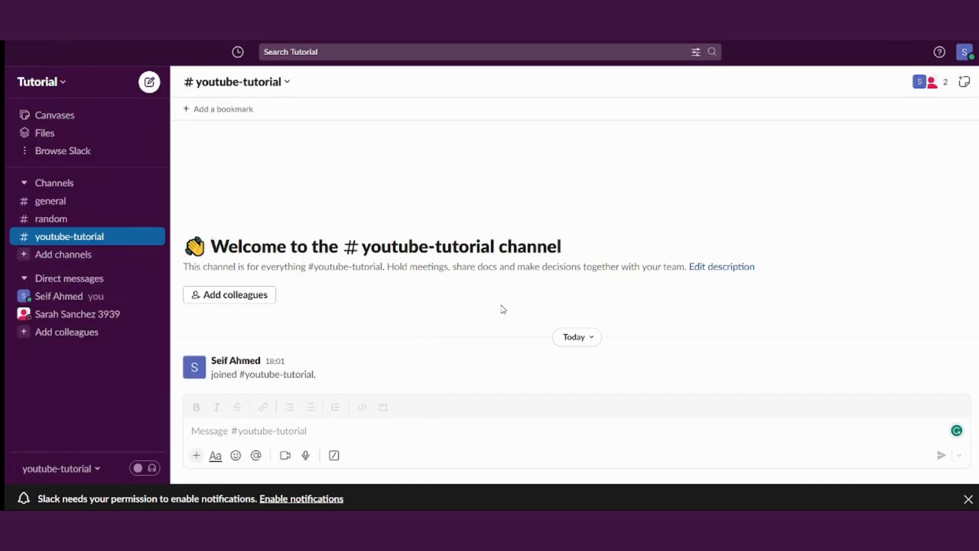
{"action": "left_click", "coordinate": [20, 185]}
{"action": "left_click", "coordinate": [23, 182]}
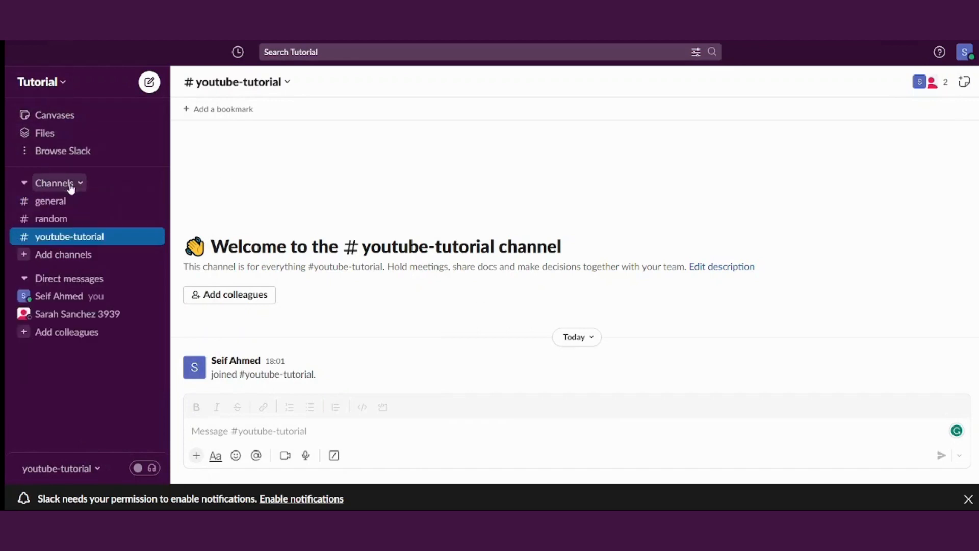
{"action": "left_click", "coordinate": [79, 185]}
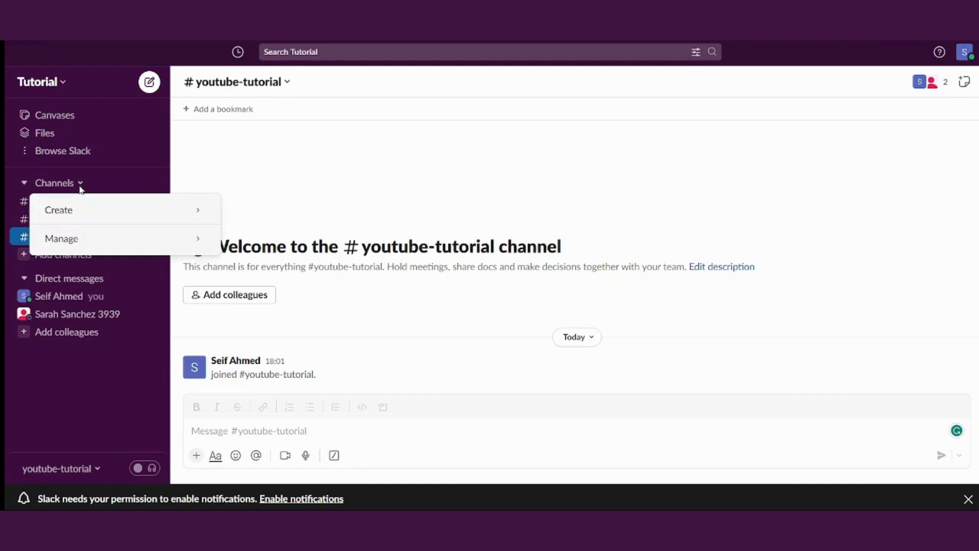
{"action": "left_click", "coordinate": [220, 182]}
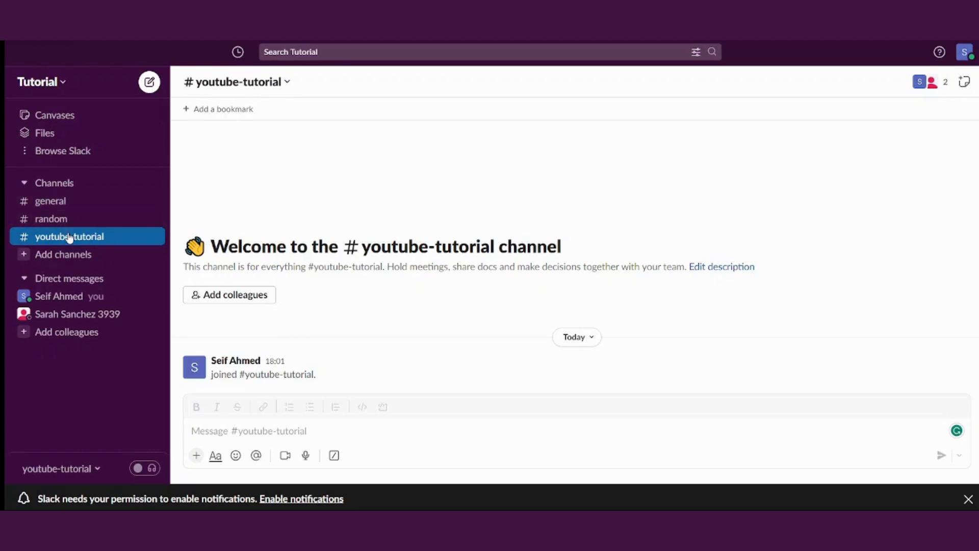
Open #general from the sidebar and highlight part of its channel heading
{"action": "left_click", "coordinate": [64, 201]}
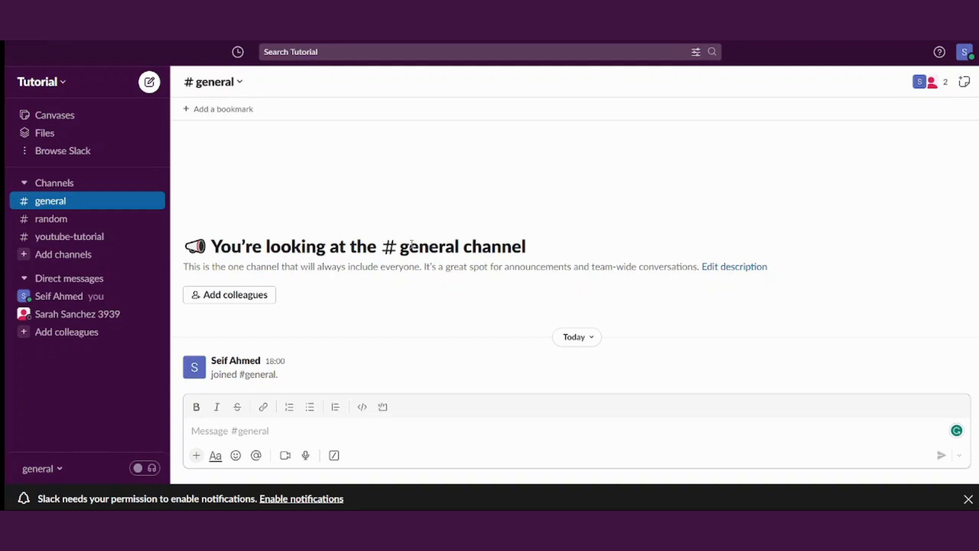
{"action": "left_click_drag", "start_coordinate": [401, 247], "coordinate": [446, 250]}
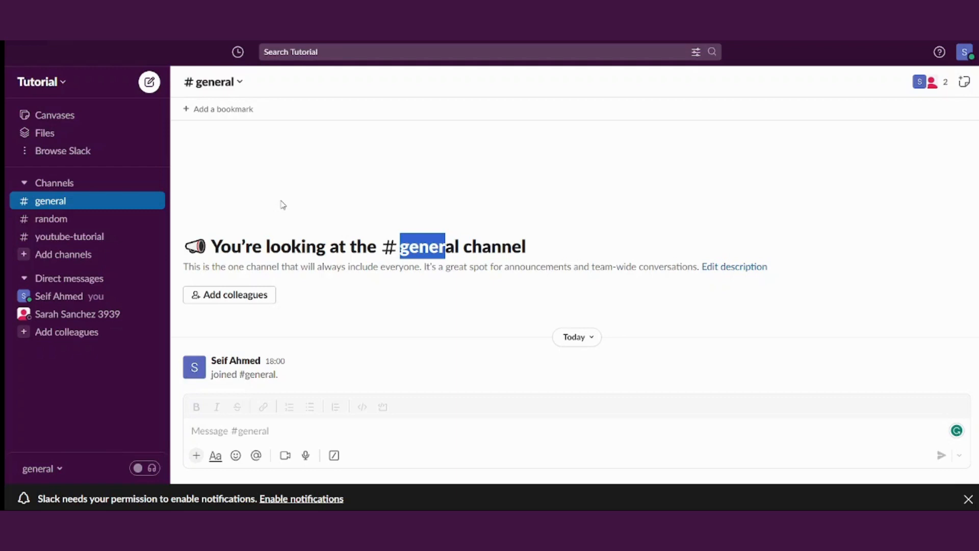
Create a new private channel named tutorial-2
{"action": "left_click", "coordinate": [30, 255]}
{"action": "left_click", "coordinate": [95, 278]}
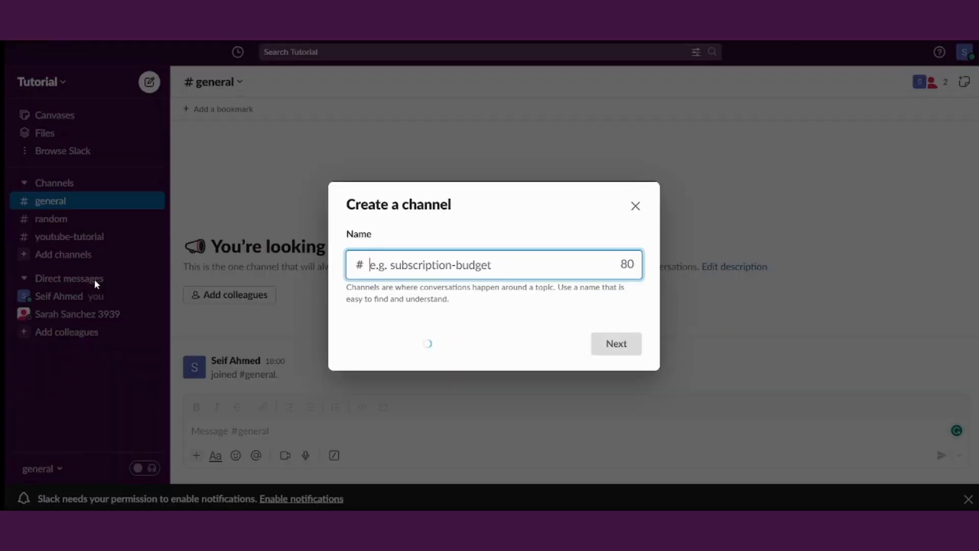
{"action": "type", "text": "tutorial-2-"}
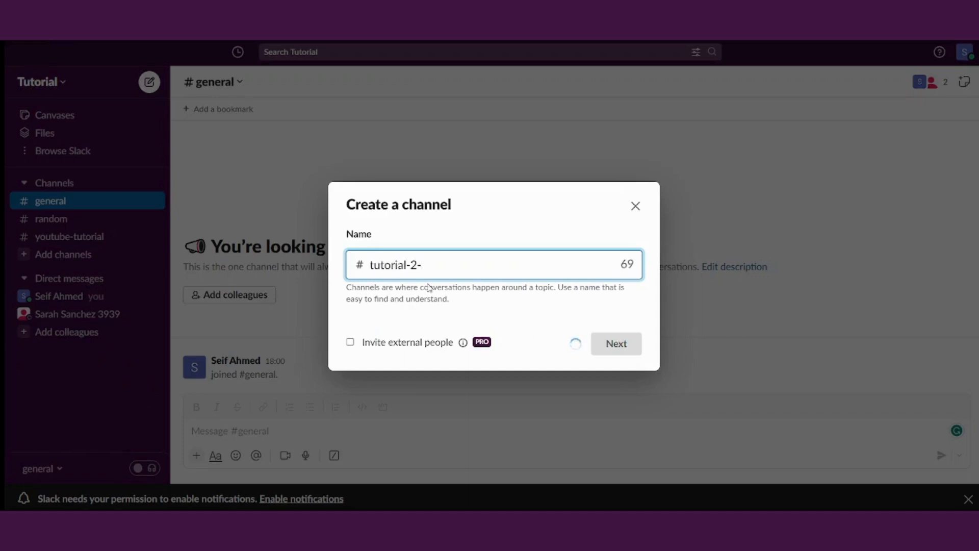
{"action": "key", "text": "BackSpace"}
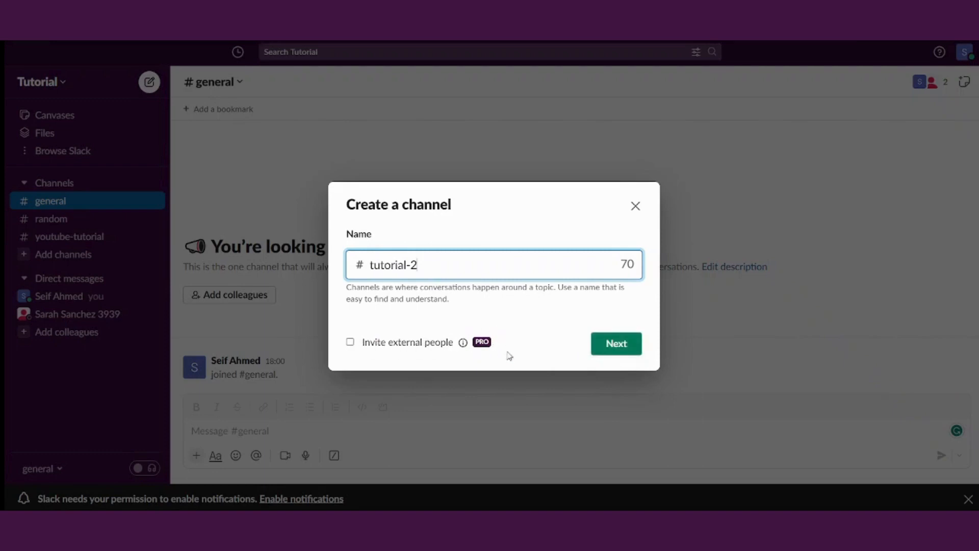
{"action": "left_click", "coordinate": [623, 349]}
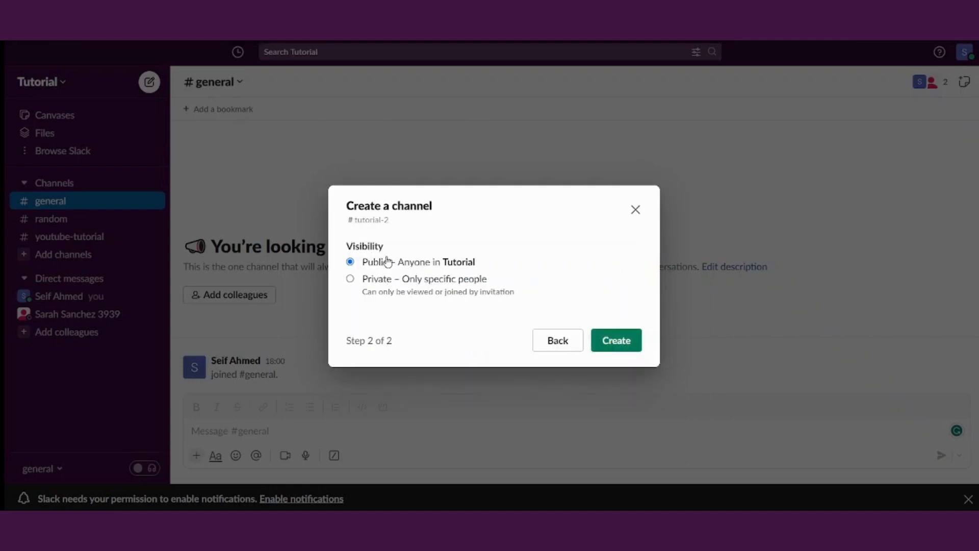
{"action": "left_click", "coordinate": [386, 278]}
{"action": "left_click", "coordinate": [632, 346]}
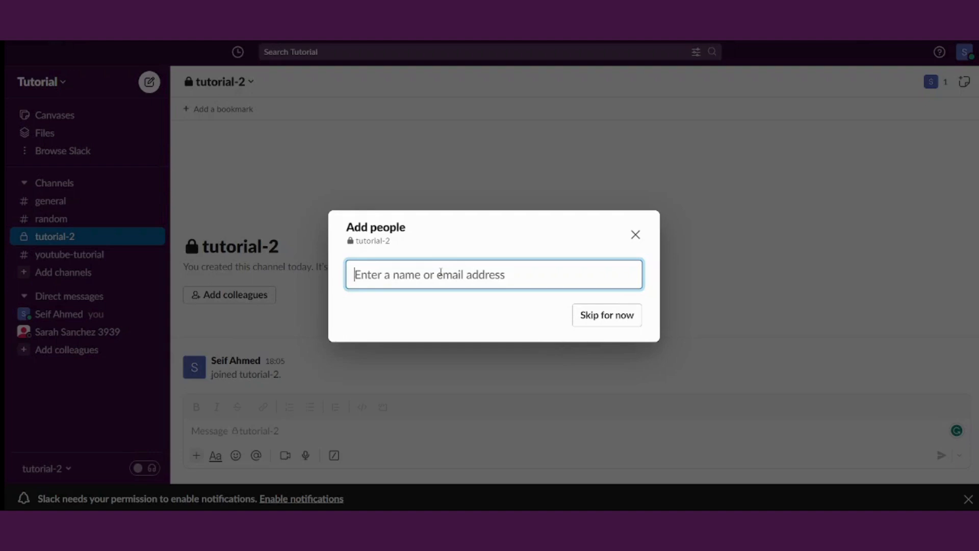
Add the invited colleague to tutorial-2, then return to #general
{"action": "type", "text": "sara"}
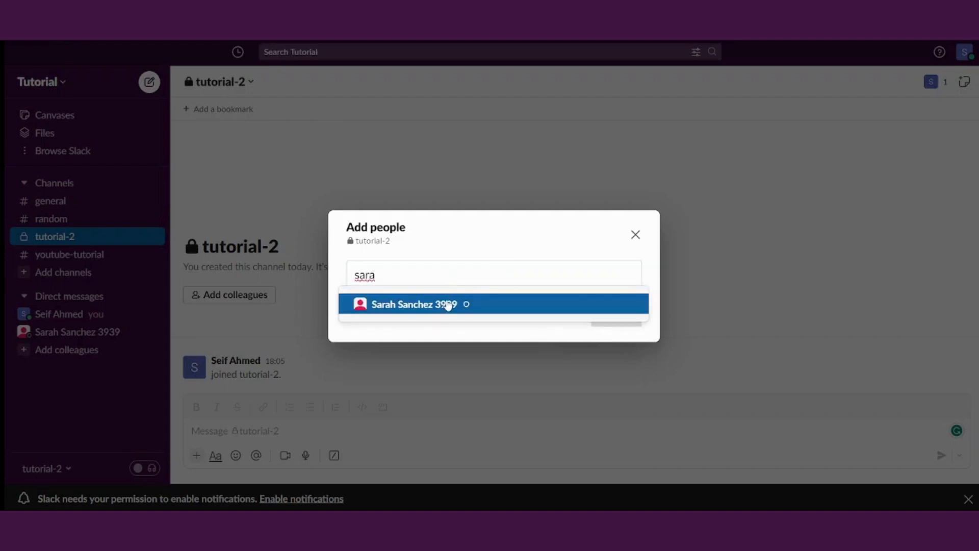
{"action": "left_click", "coordinate": [444, 304]}
{"action": "left_click", "coordinate": [597, 312]}
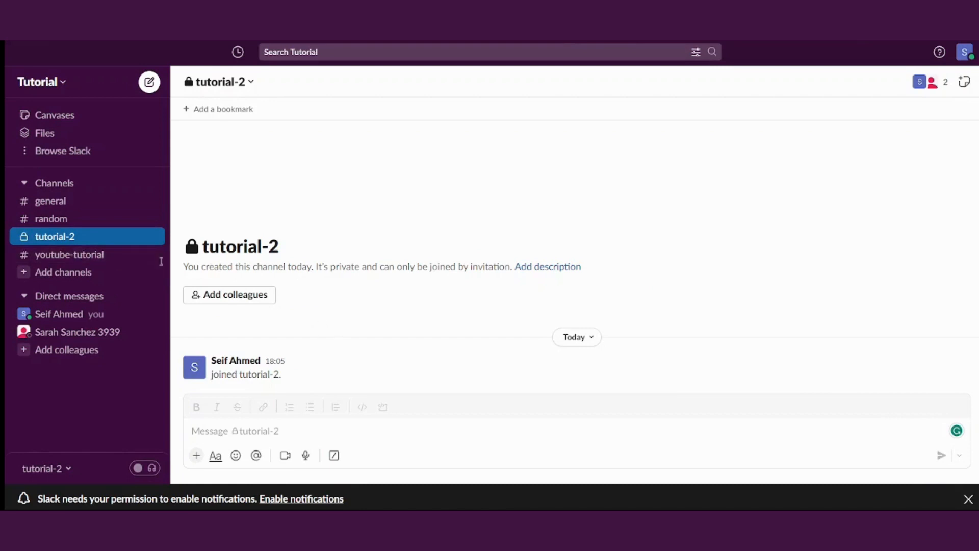
{"action": "left_click", "coordinate": [56, 202]}
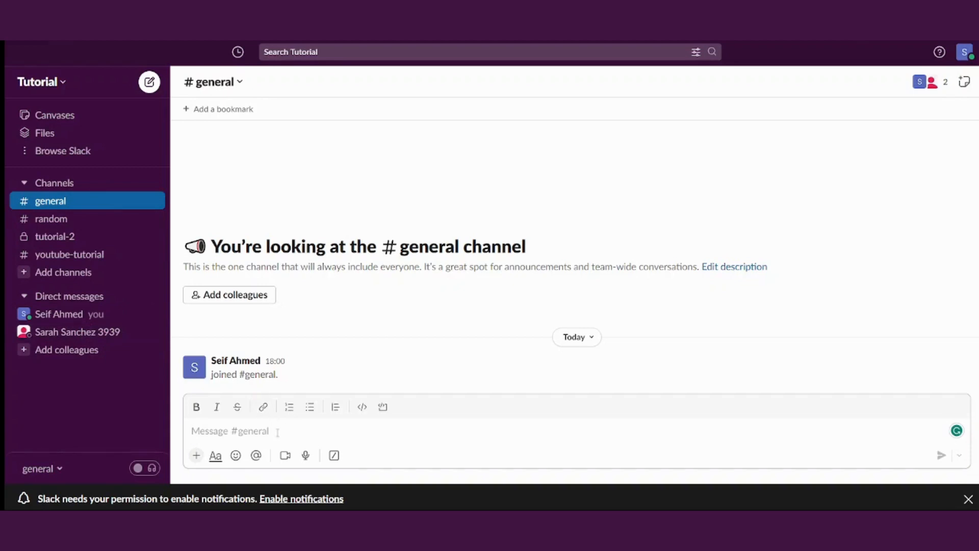
Type 'Meeting tomorrow' in the #general composer and format it bold and italic
{"action": "type", "text": "M"}
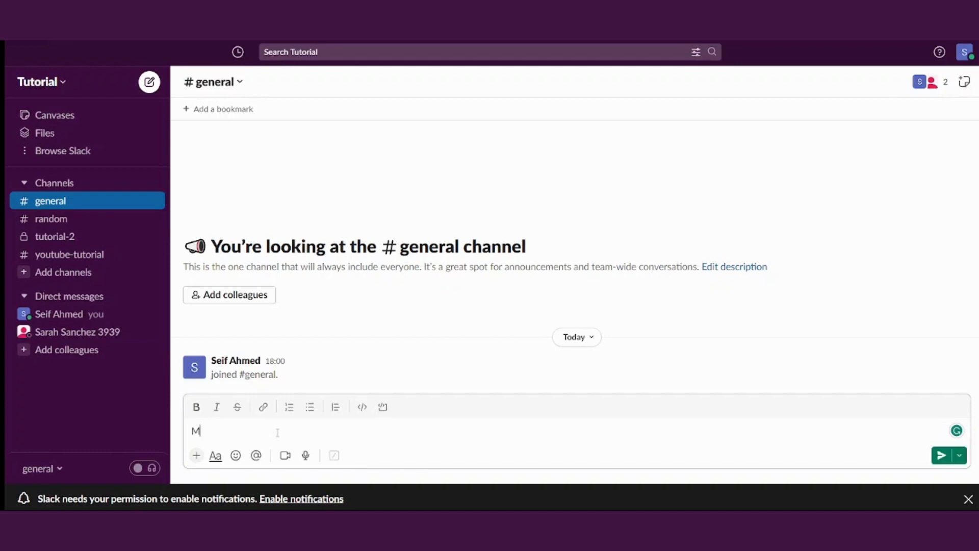
{"action": "type", "text": "eeting tomorrow"}
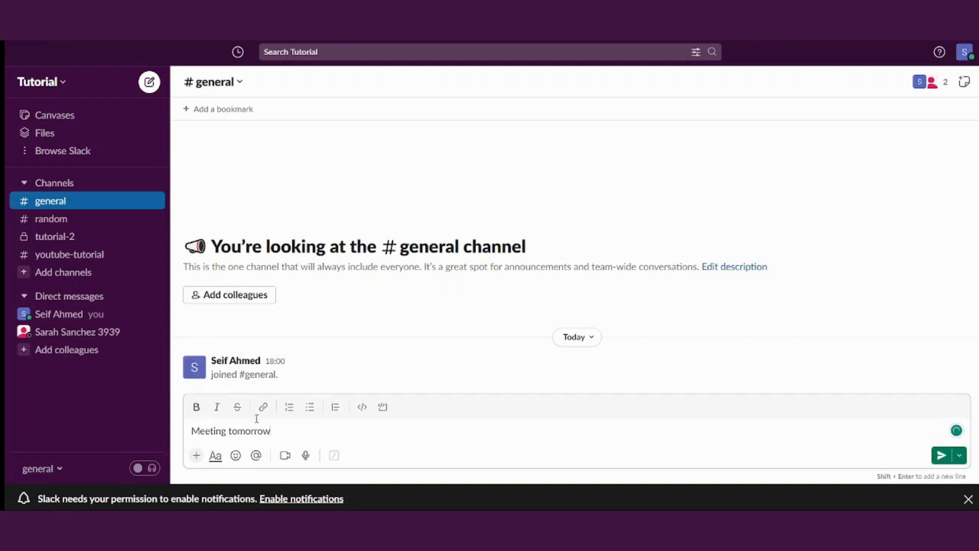
{"action": "left_click", "coordinate": [197, 407]}
{"action": "left_click_drag", "start_coordinate": [286, 440], "coordinate": [139, 421]}
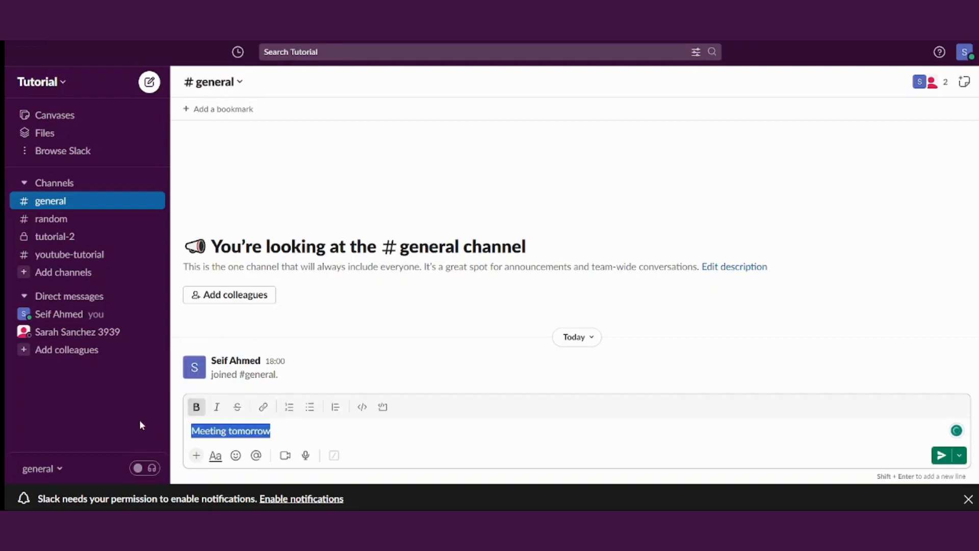
{"action": "left_click", "coordinate": [196, 406]}
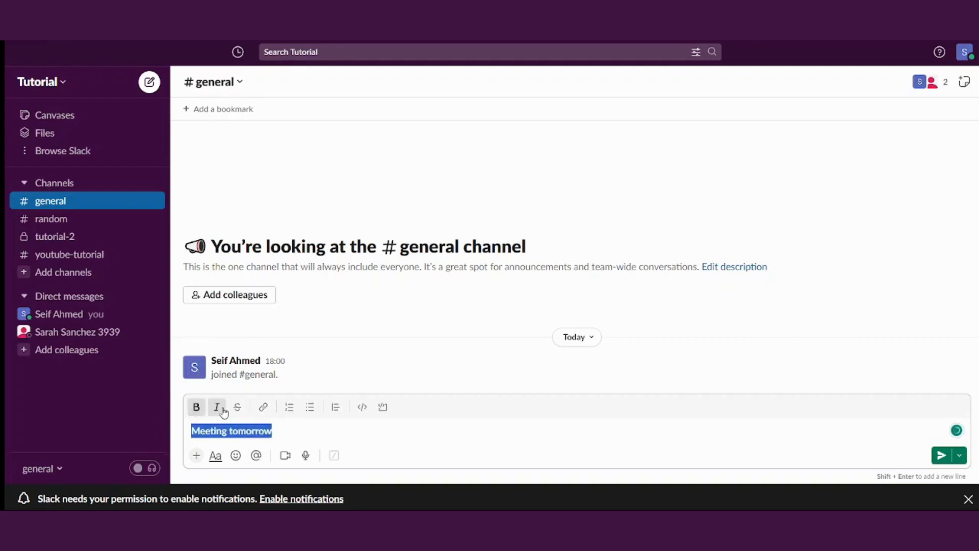
{"action": "left_click", "coordinate": [218, 410]}
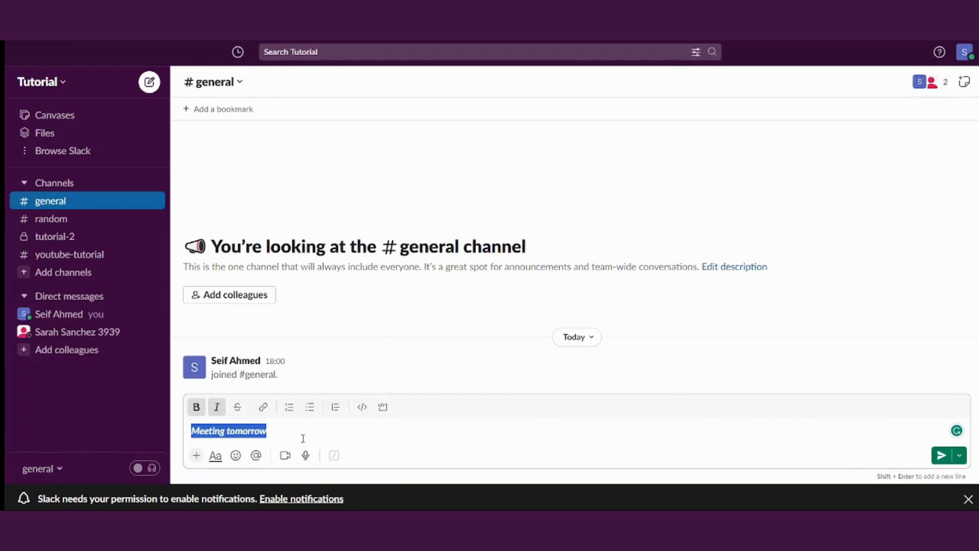
Send the formatted 'Meeting tomorrow' message to #general
{"action": "left_click", "coordinate": [276, 431]}
{"action": "left_click", "coordinate": [197, 455]}
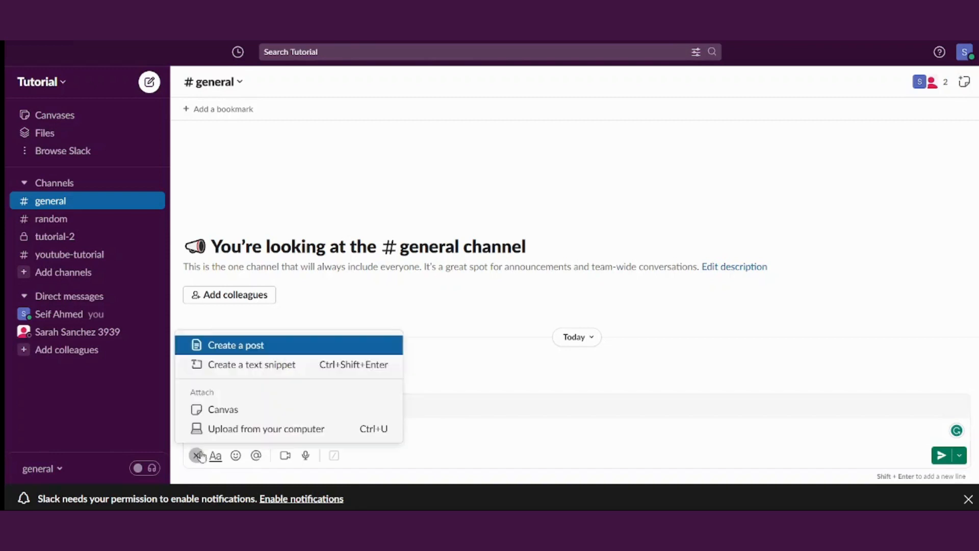
{"action": "left_click", "coordinate": [493, 428]}
{"action": "key", "text": "Return"}
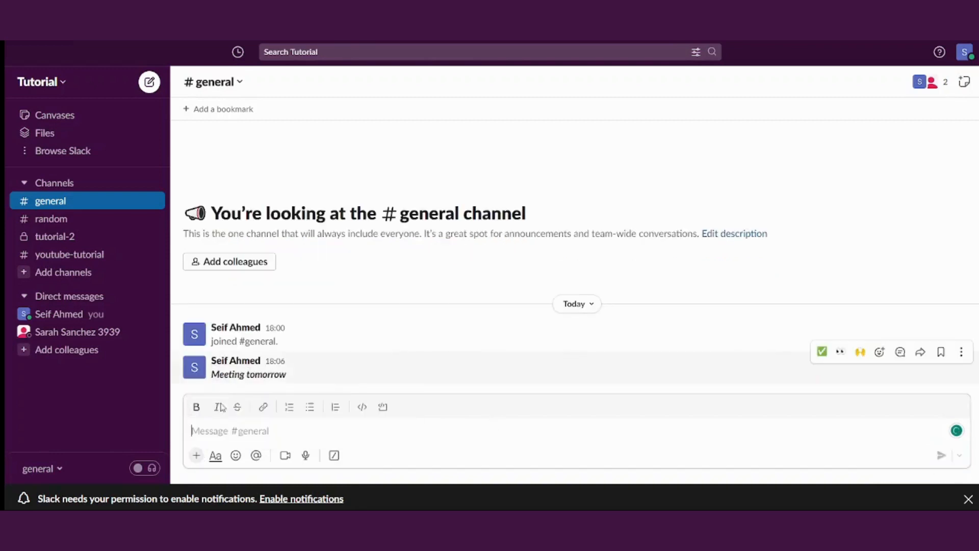
Upload the microphone image 51xP4wHJixL.jpg from the computer and send it to #general
{"action": "left_click", "coordinate": [196, 454]}
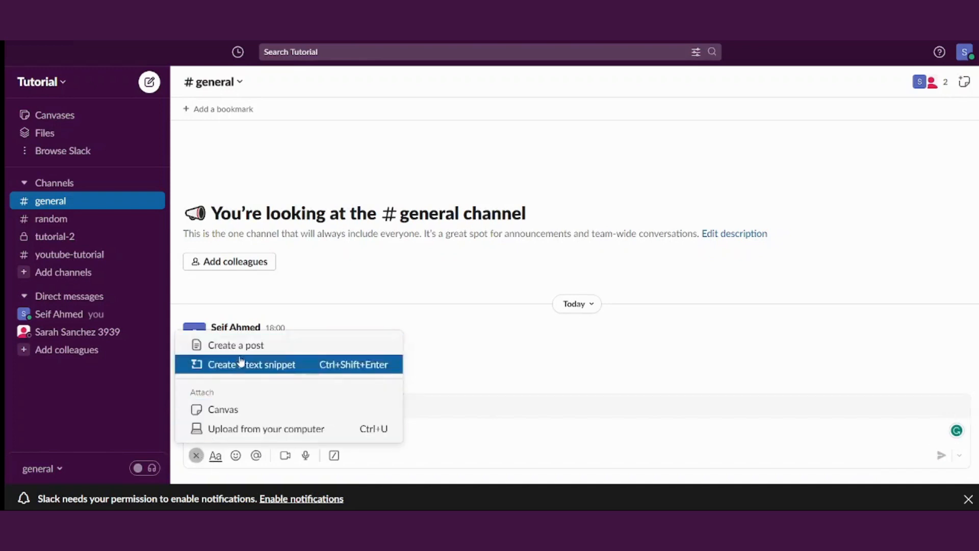
{"action": "left_click", "coordinate": [252, 429]}
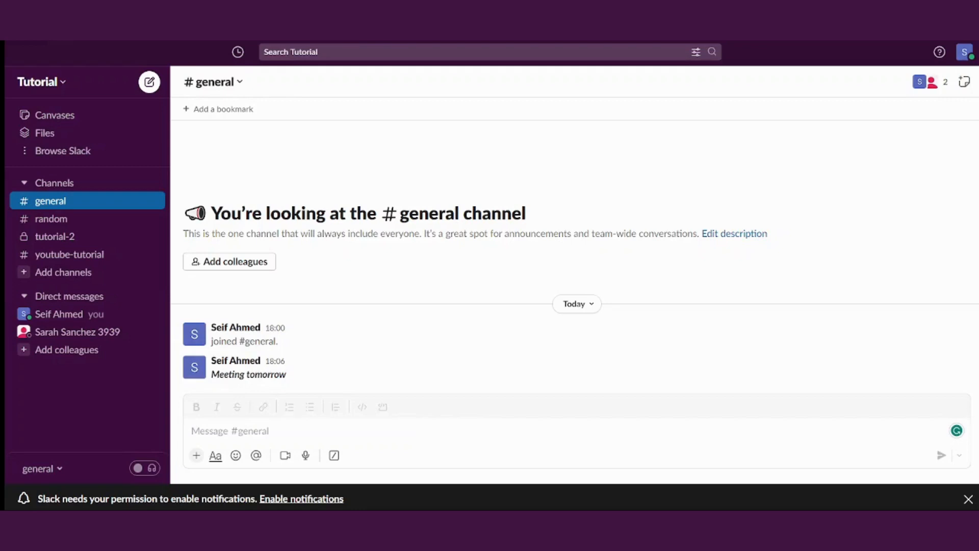
{"action": "double_click", "coordinate": [174, 178]}
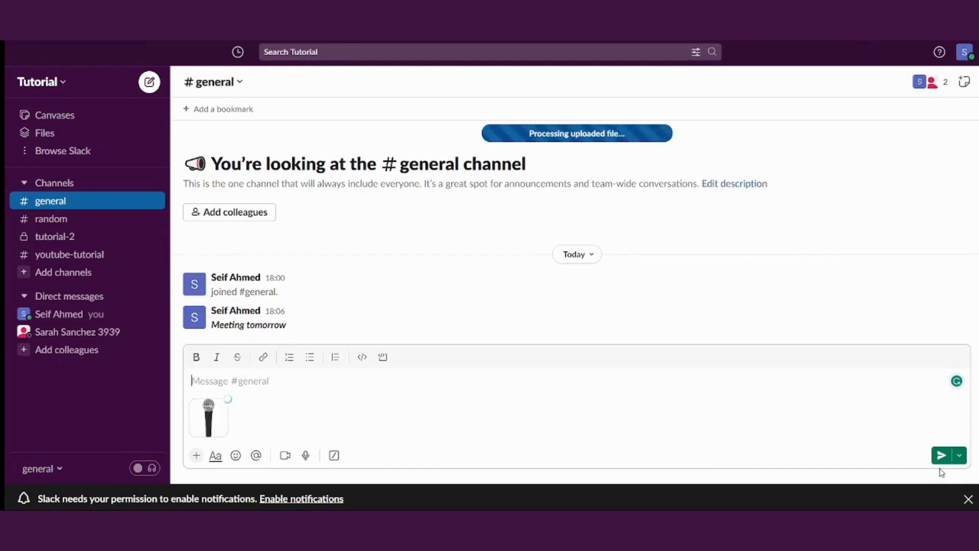
{"action": "left_click", "coordinate": [941, 456]}
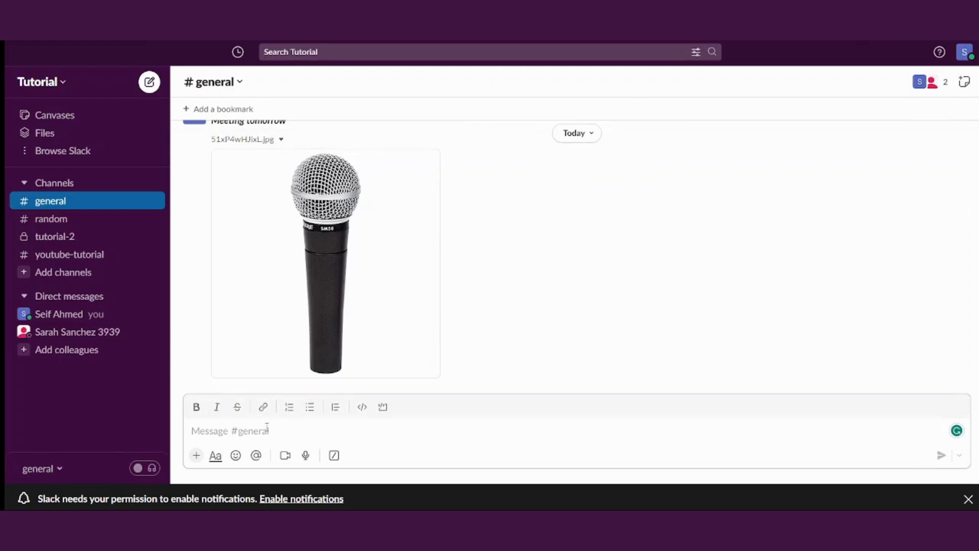
Type 'Tutorial' in the #general composer and review the Schedule for later options without scheduling
{"action": "type", "text": "Tutorial"}
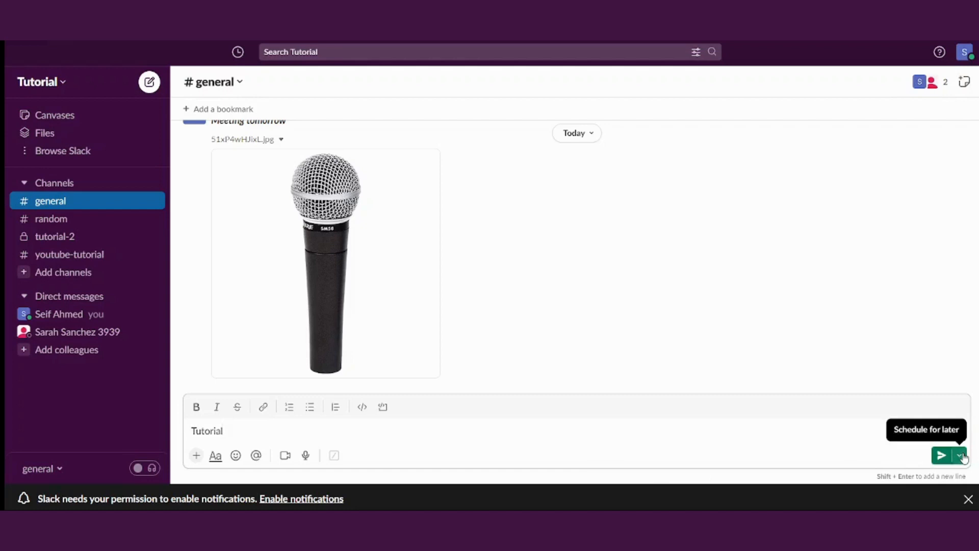
{"action": "left_click", "coordinate": [960, 455]}
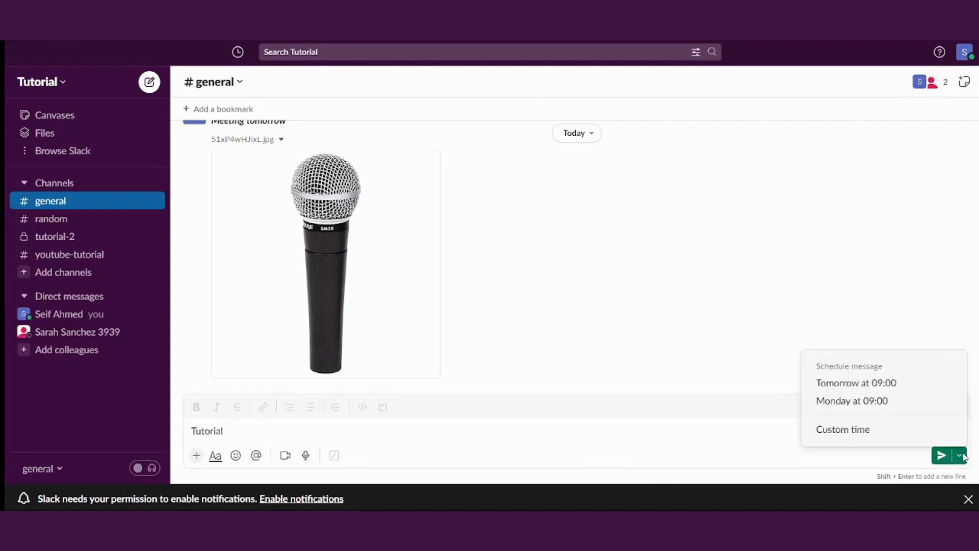
{"action": "left_click", "coordinate": [964, 456]}
{"action": "left_click", "coordinate": [289, 435]}
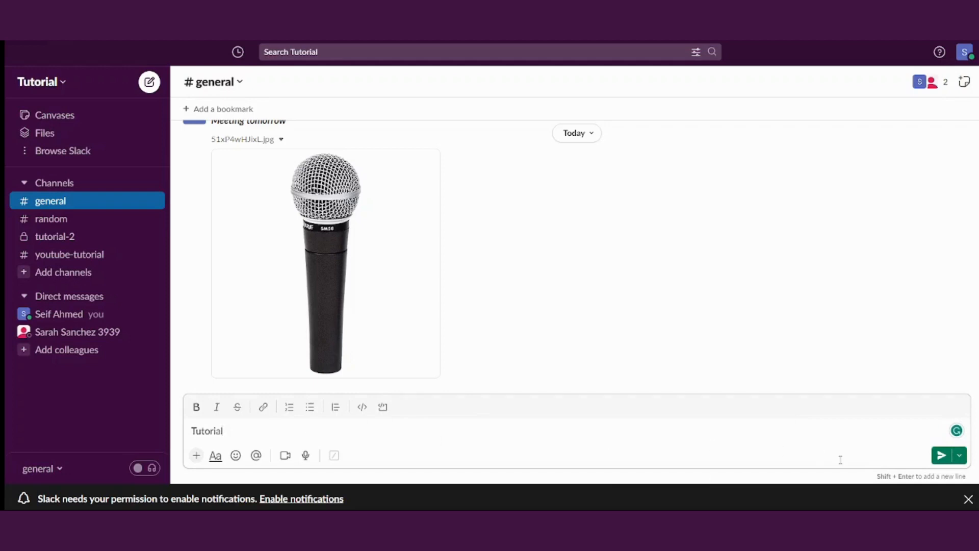
{"action": "left_click", "coordinate": [959, 456]}
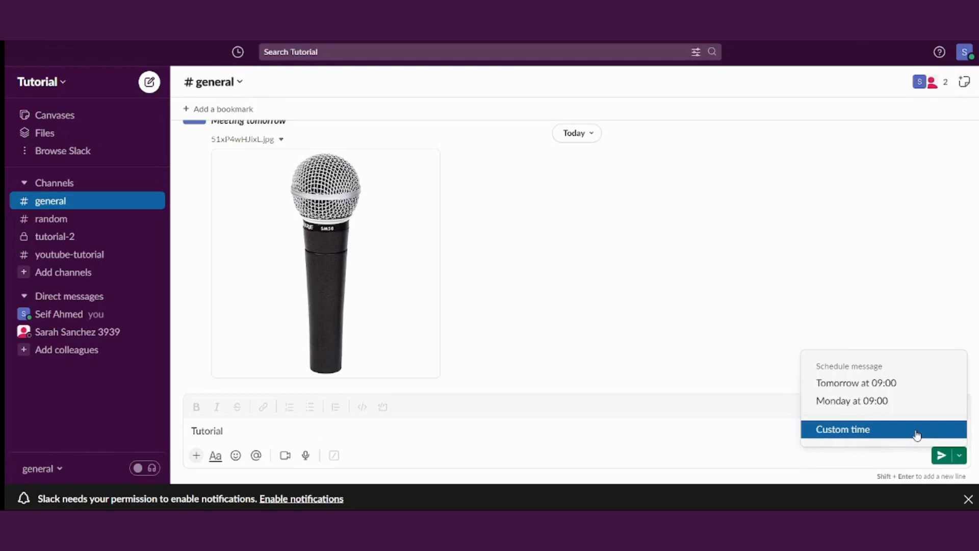
{"action": "left_click", "coordinate": [286, 426]}
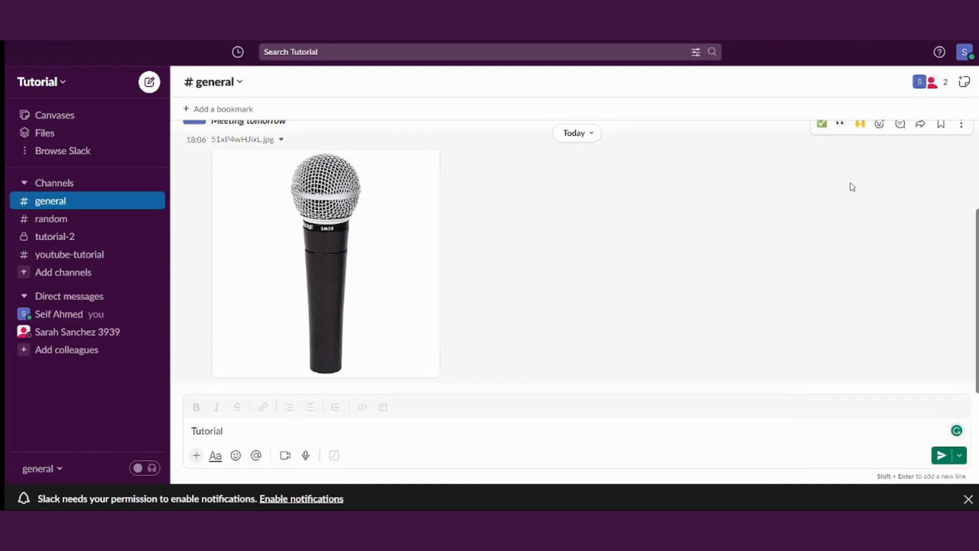
{"action": "scroll", "coordinate": [976, 278], "scroll_direction": "up", "scroll_amount": 1}
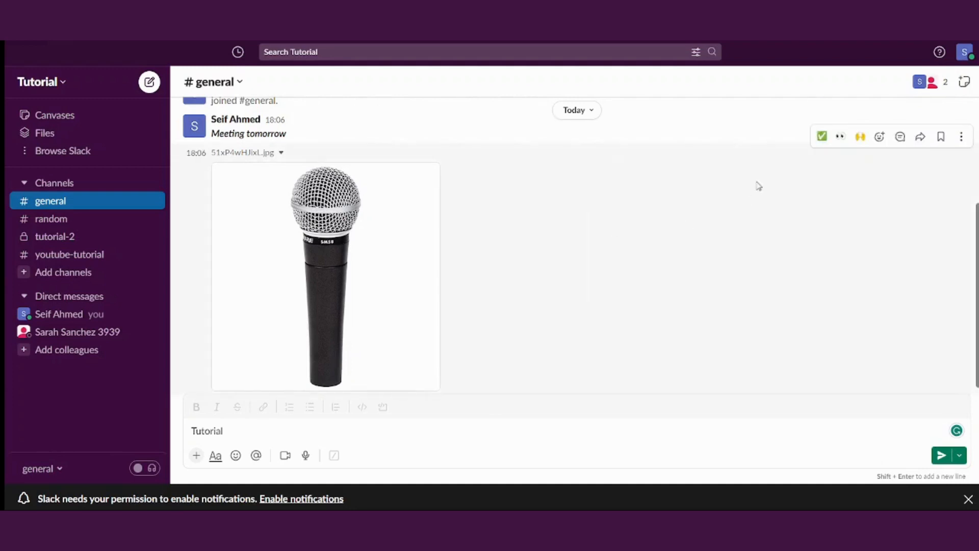
Add a ✅ reaction to the microphone image post and scroll to see the count of 1
{"action": "mouse_move", "coordinate": [446, 204]}
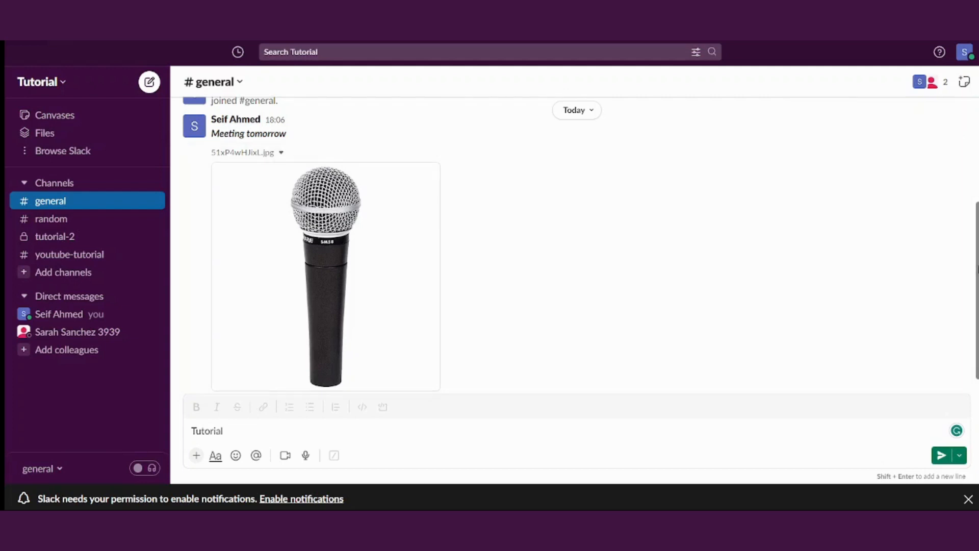
{"action": "left_click_drag", "start_coordinate": [977, 269], "coordinate": [977, 293]}
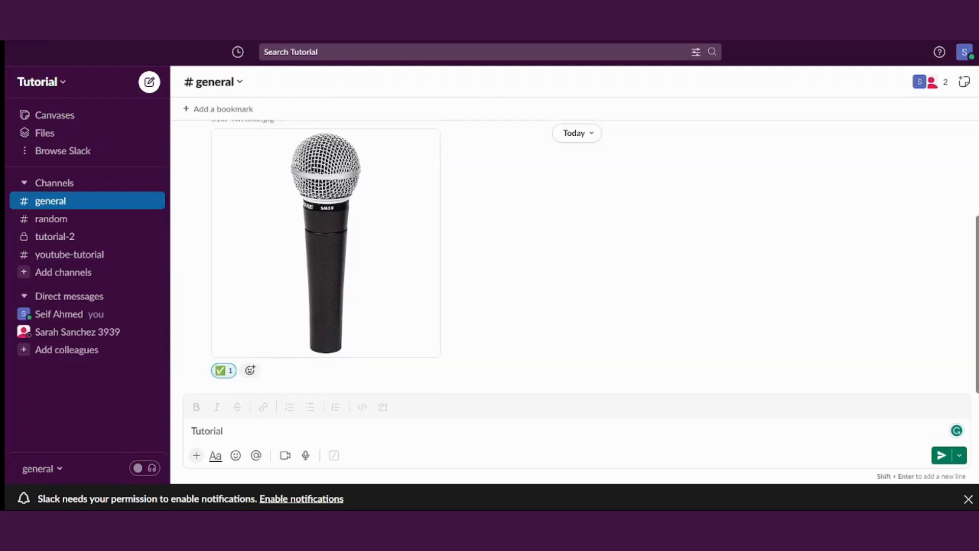
{"action": "left_click_drag", "start_coordinate": [976, 268], "coordinate": [976, 260]}
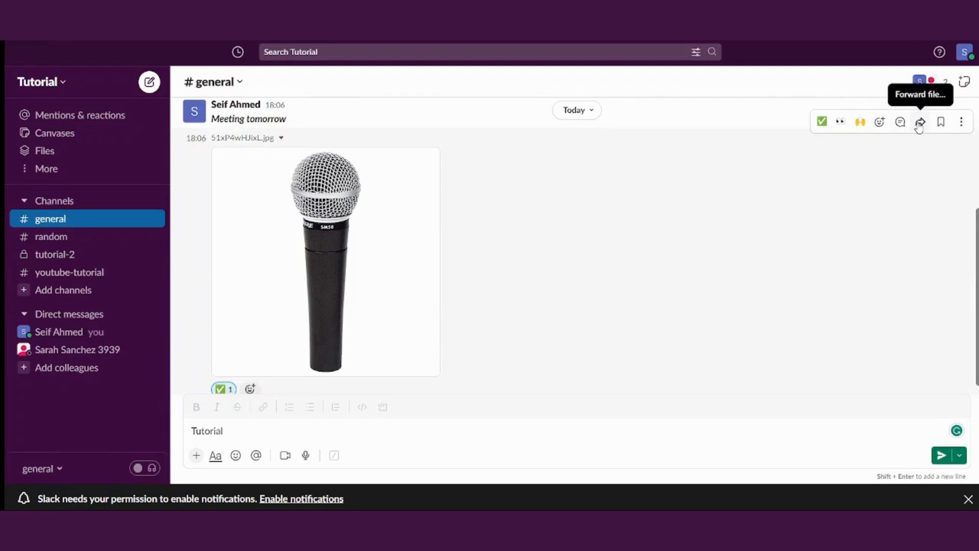
Set a Tomorrow reminder on the microphone image post through its More actions menu
{"action": "left_click", "coordinate": [957, 129]}
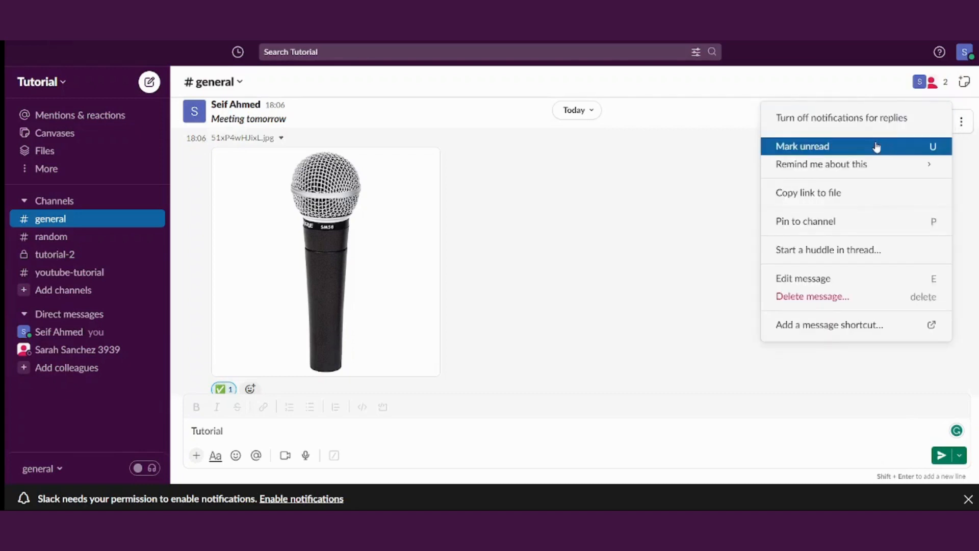
{"action": "mouse_move", "coordinate": [840, 170]}
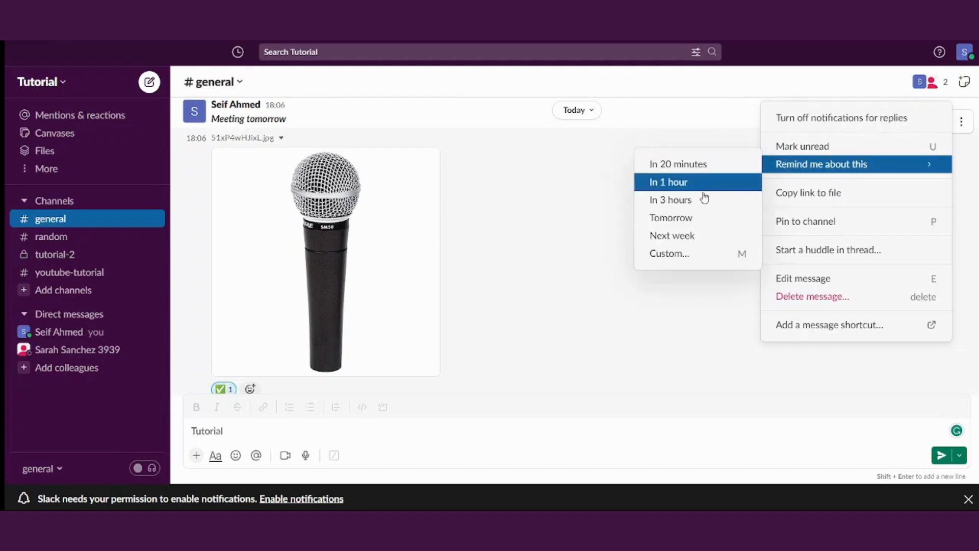
{"action": "left_click", "coordinate": [702, 214]}
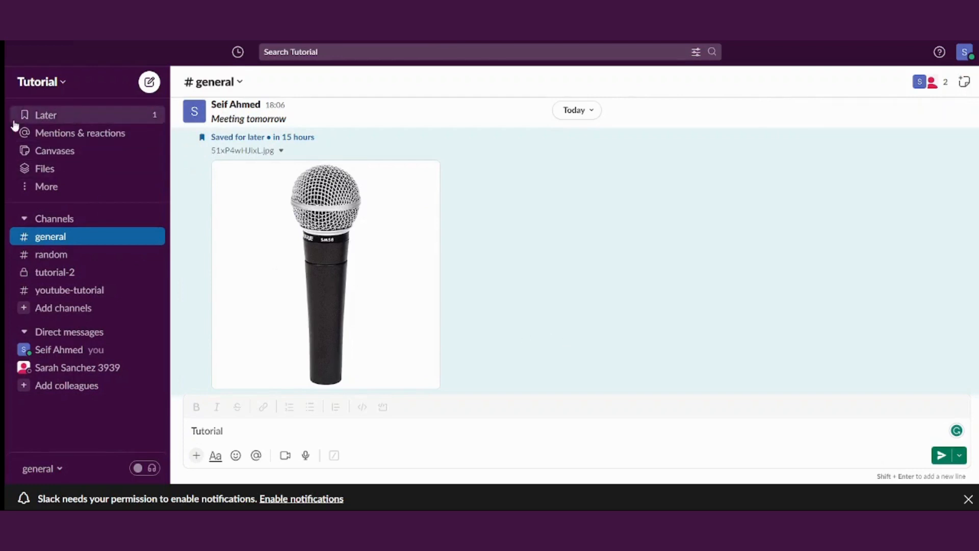
{"action": "left_click", "coordinate": [962, 124]}
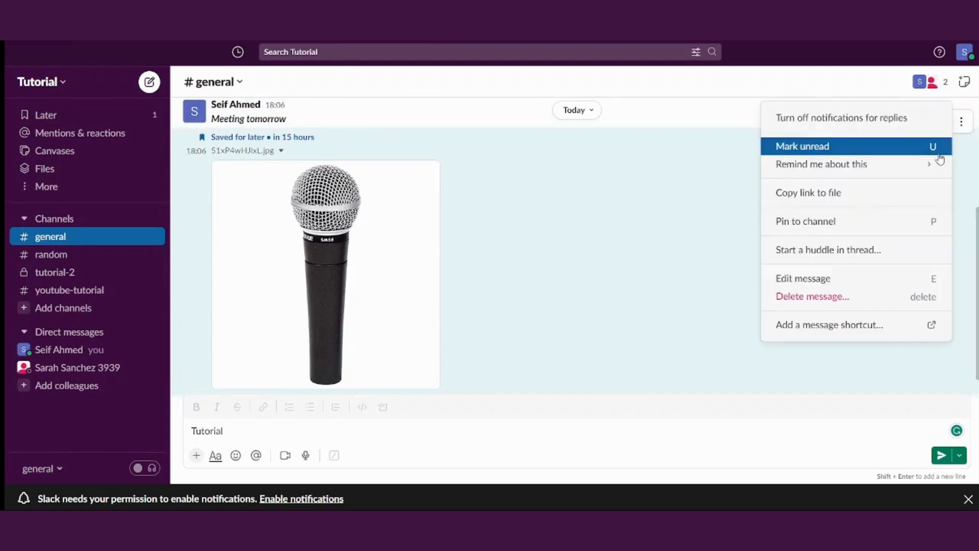
{"action": "left_click", "coordinate": [850, 221]}
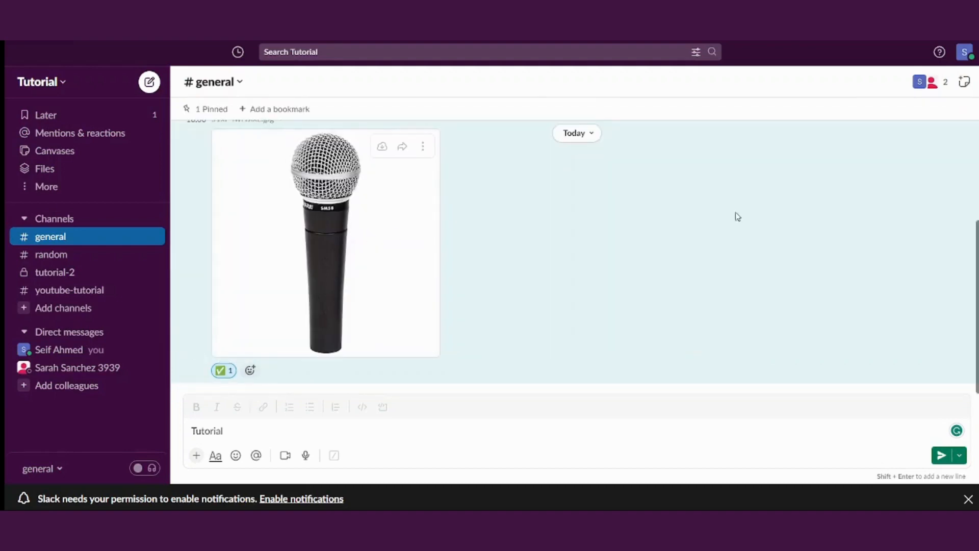
{"action": "mouse_move", "coordinate": [977, 306]}
{"action": "left_mouse_down"}
{"action": "mouse_move", "coordinate": [977, 224]}
{"action": "mouse_move", "coordinate": [977, 308]}
{"action": "mouse_move", "coordinate": [977, 289]}
{"action": "left_mouse_up"}
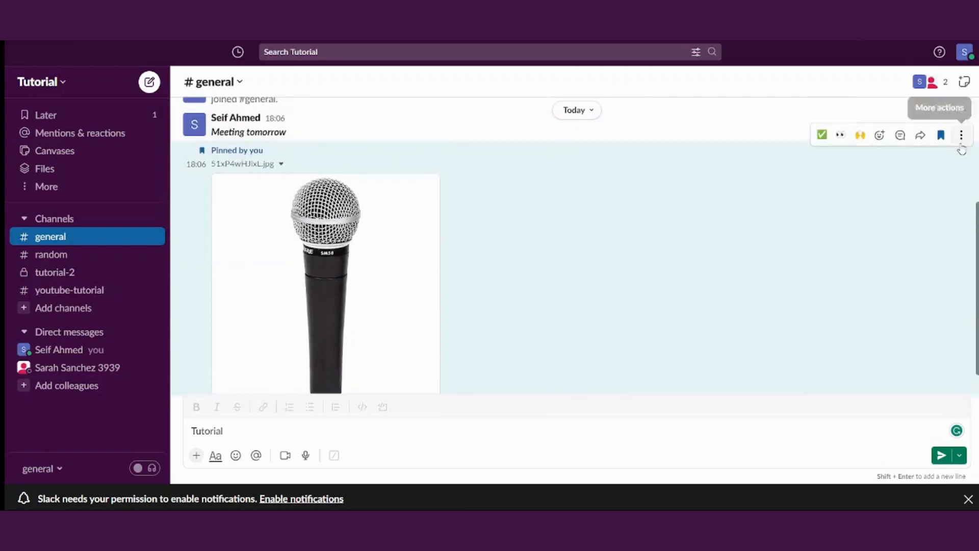
{"action": "left_click", "coordinate": [961, 135]}
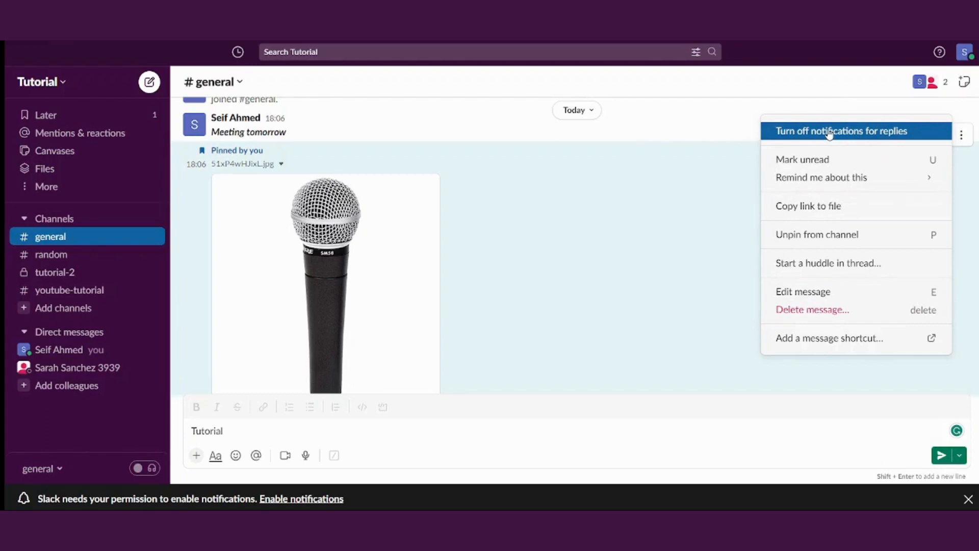
{"action": "left_click", "coordinate": [518, 246]}
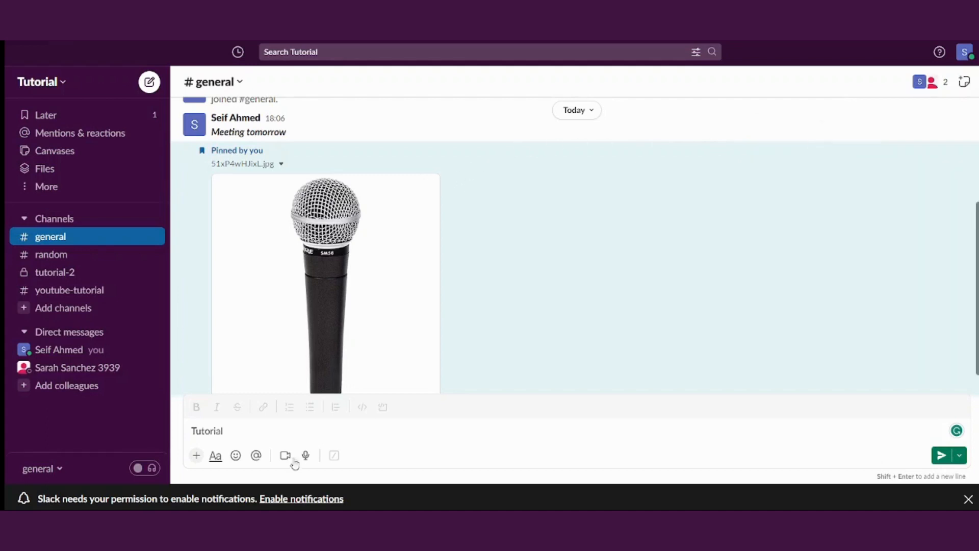
Delete the leftover 'Tutorial' draft from the #general composer
{"action": "left_click", "coordinate": [238, 431]}
{"action": "left_click_drag", "start_coordinate": [237, 431], "coordinate": [151, 433]}
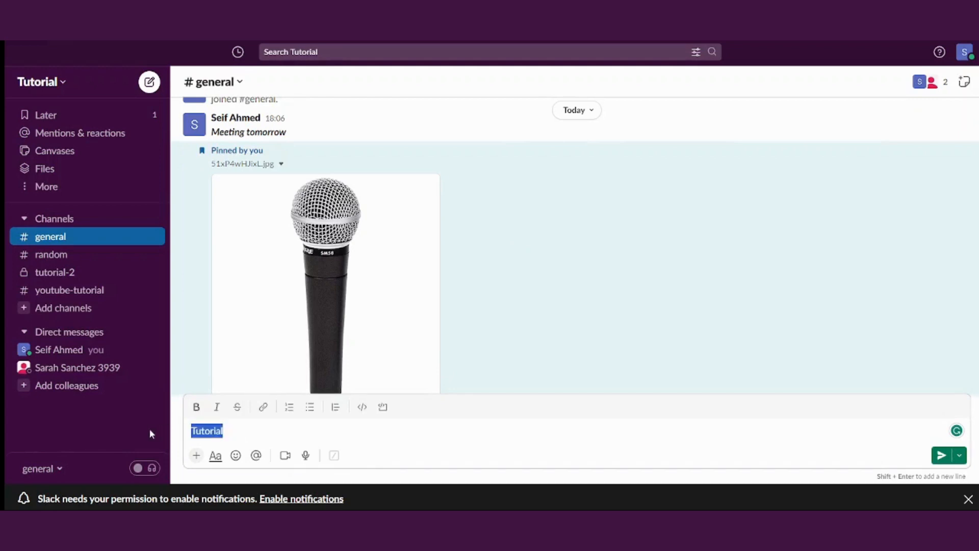
{"action": "key", "text": "BackSpace"}
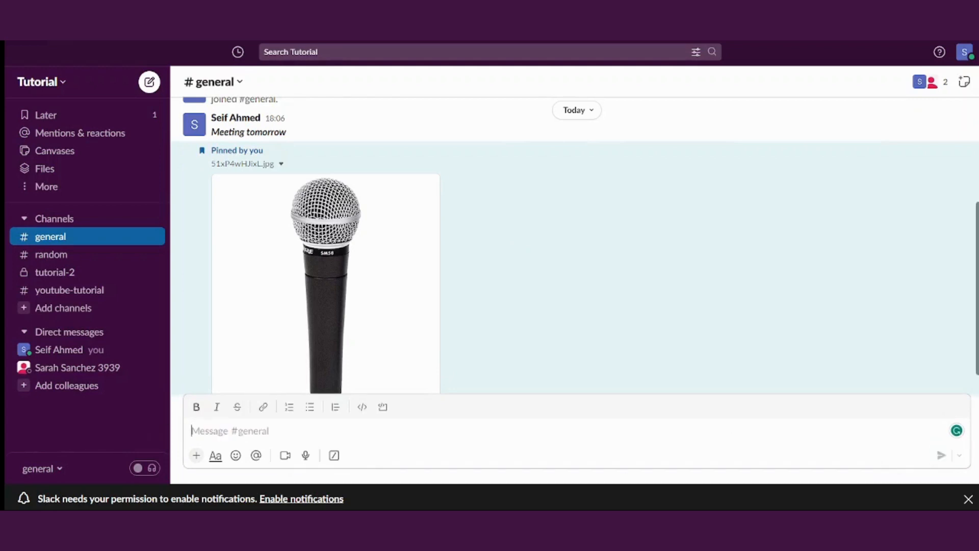
{"action": "left_click_drag", "start_coordinate": [978, 364], "coordinate": [978, 383]}
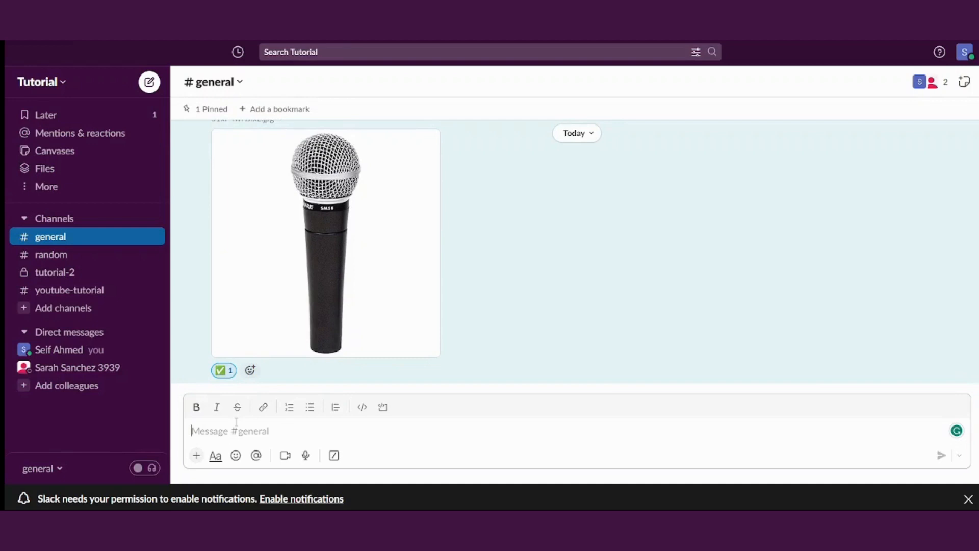
{"action": "type", "text": "@"}
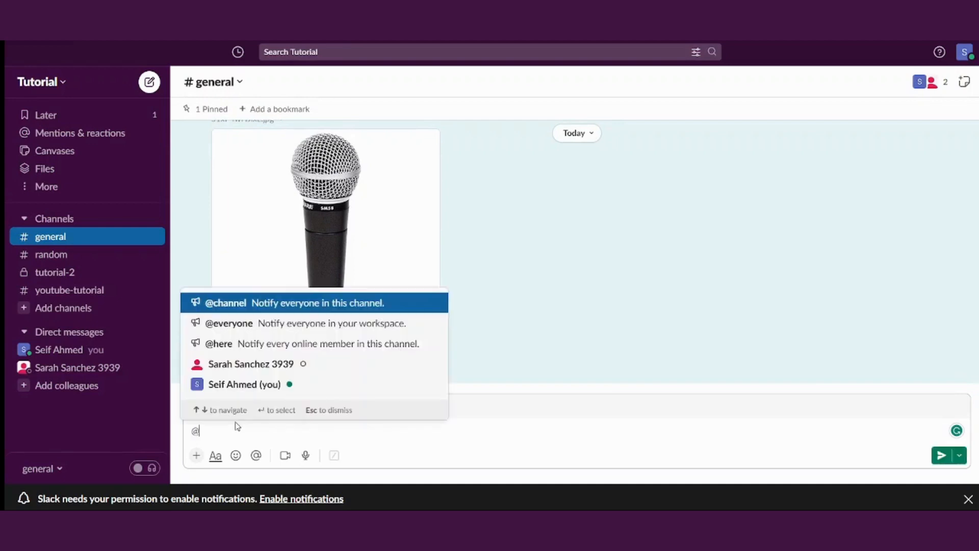
{"action": "left_click", "coordinate": [236, 364]}
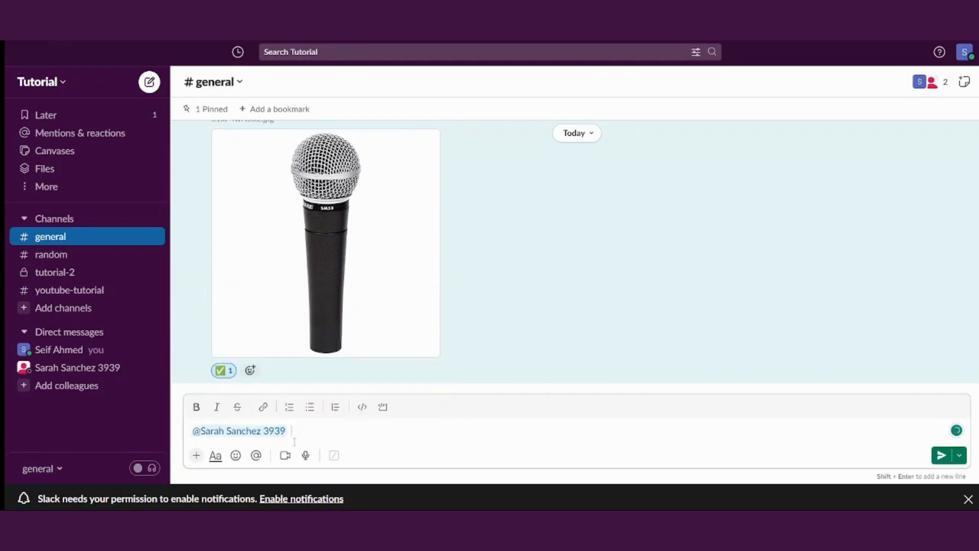
{"action": "type", "text": "did"}
{"action": "type", "text": "get this?"}
{"action": "key", "text": "Return"}
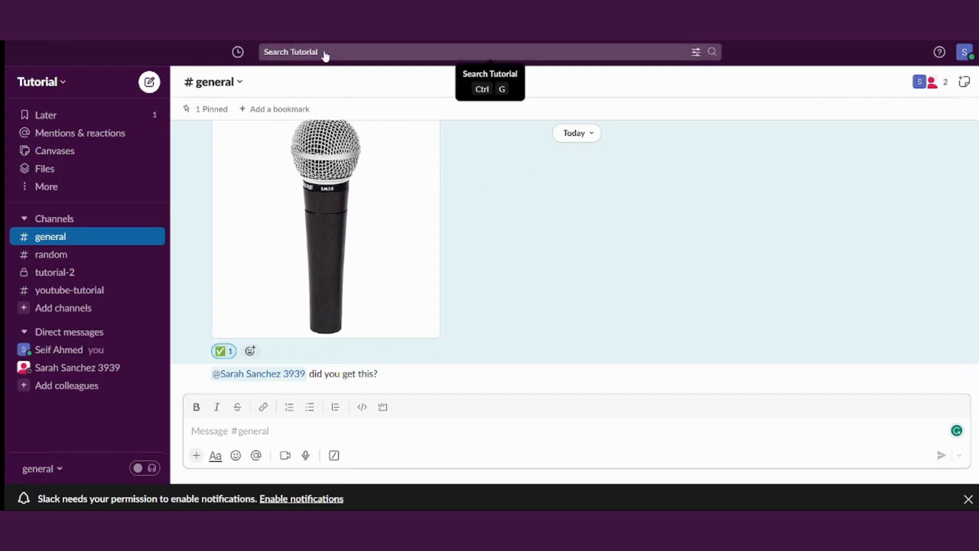
Search the workspace for 'did' to list the 'did you get this?' message
{"action": "left_click", "coordinate": [325, 56]}
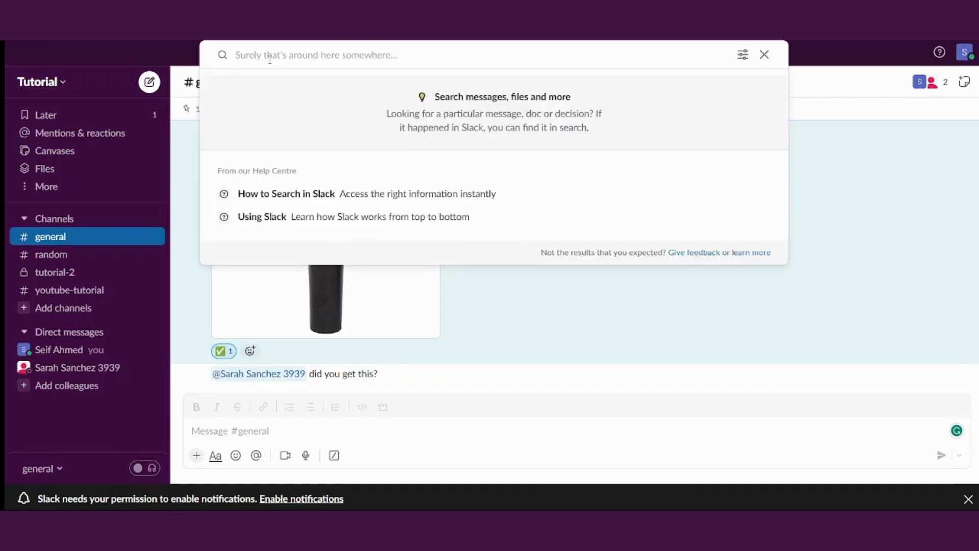
{"action": "type", "text": "did"}
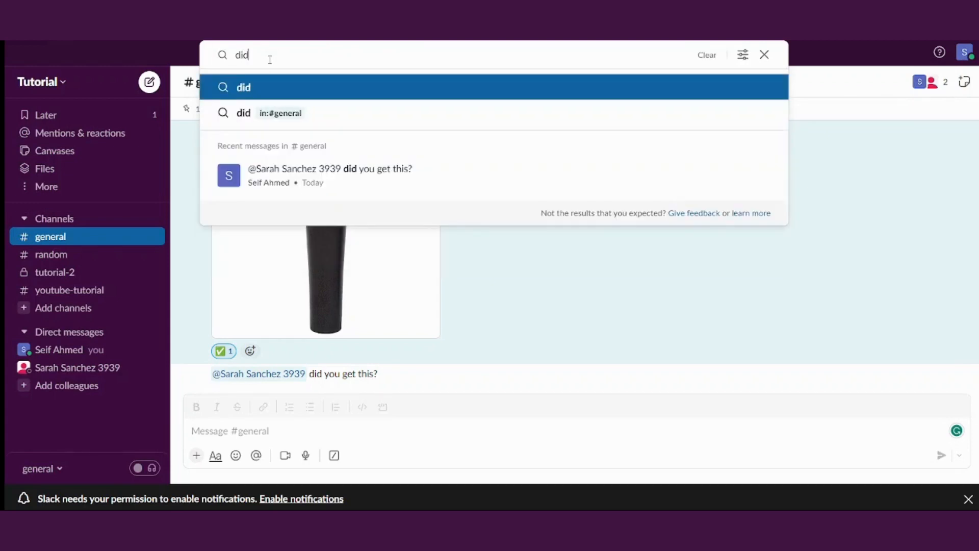
{"action": "key", "text": "Return"}
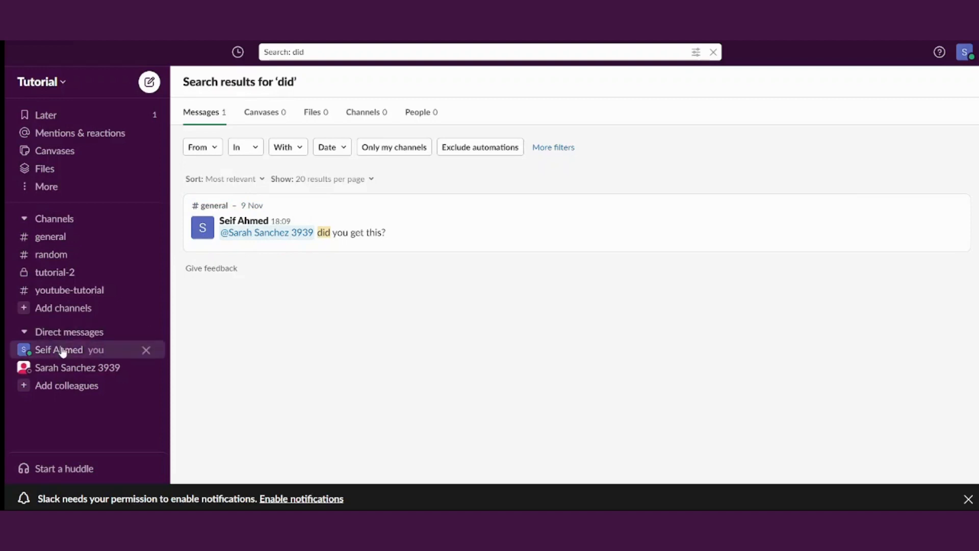
Open the other member's direct-message conversation from the sidebar's Direct messages list
{"action": "left_click", "coordinate": [80, 368]}
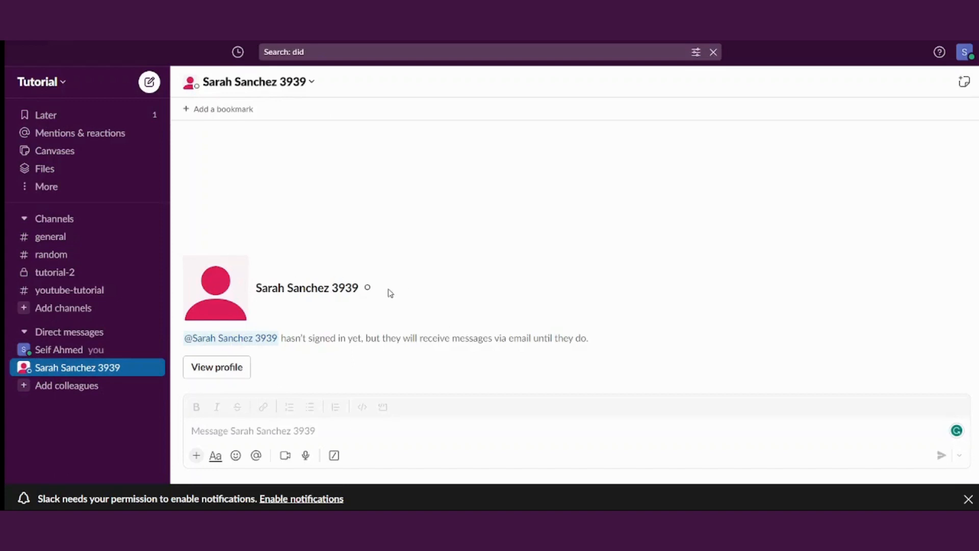
{"action": "left_click_drag", "start_coordinate": [389, 292], "coordinate": [303, 289]}
{"action": "left_click", "coordinate": [485, 289]}
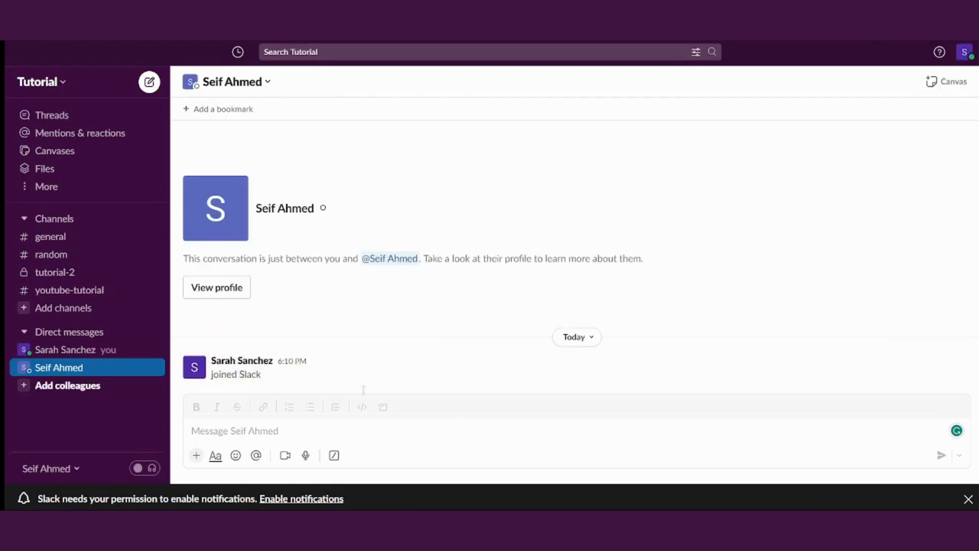
{"action": "left_click", "coordinate": [76, 355]}
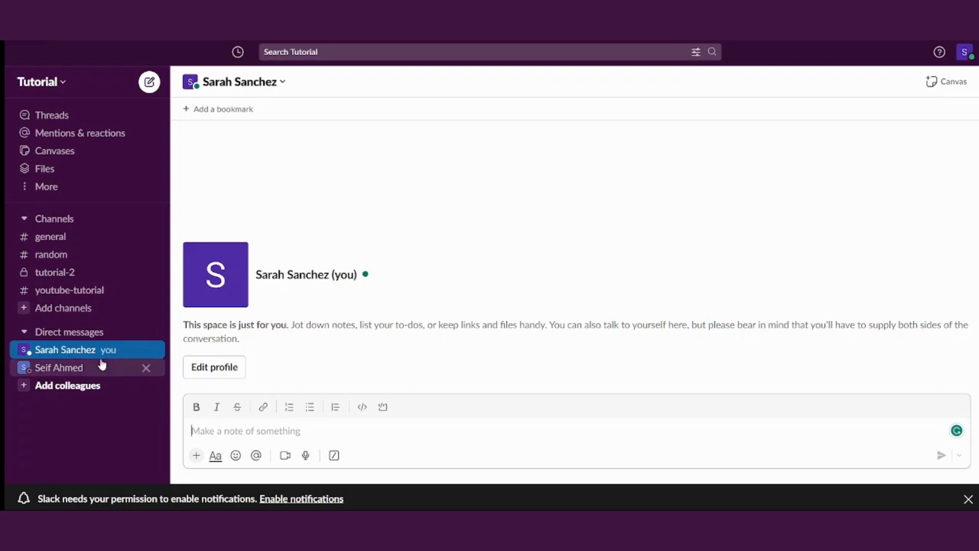
{"action": "left_click", "coordinate": [72, 367]}
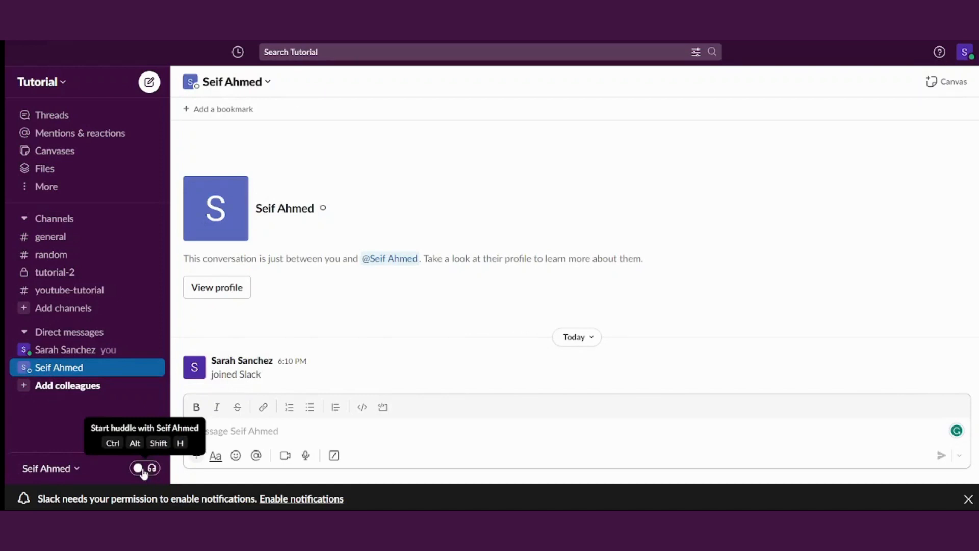
Start a huddle with the other member and pop it out into a mini-window
{"action": "left_click", "coordinate": [144, 472]}
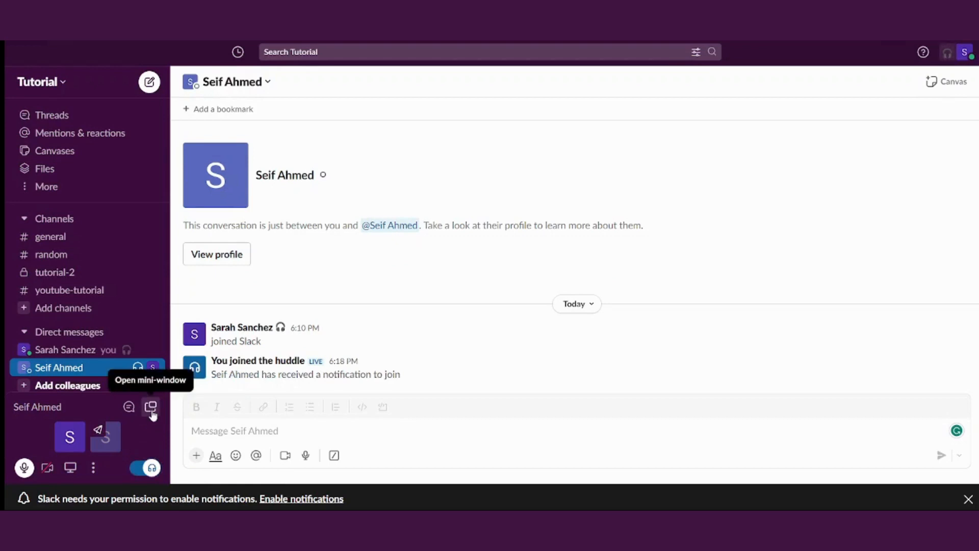
{"action": "left_click", "coordinate": [151, 407]}
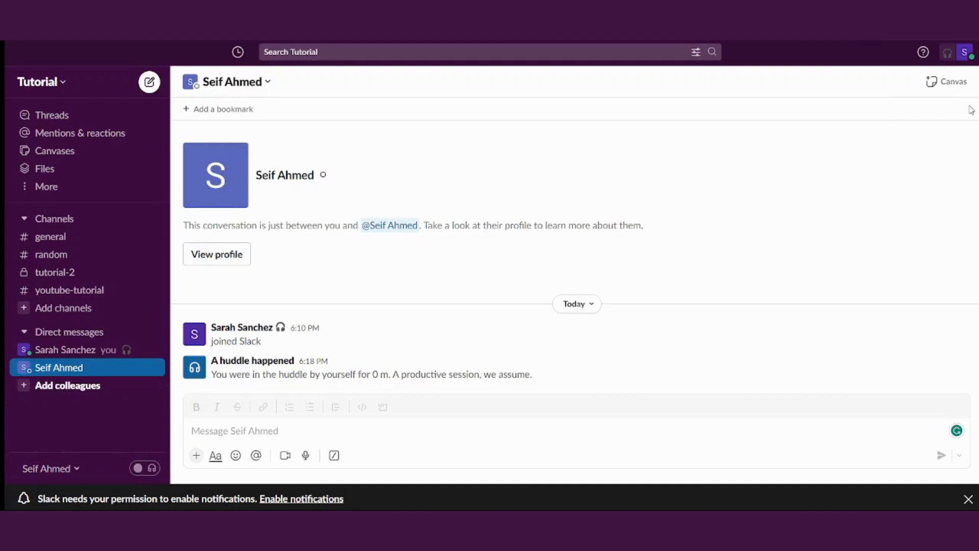
{"action": "left_click", "coordinate": [965, 53]}
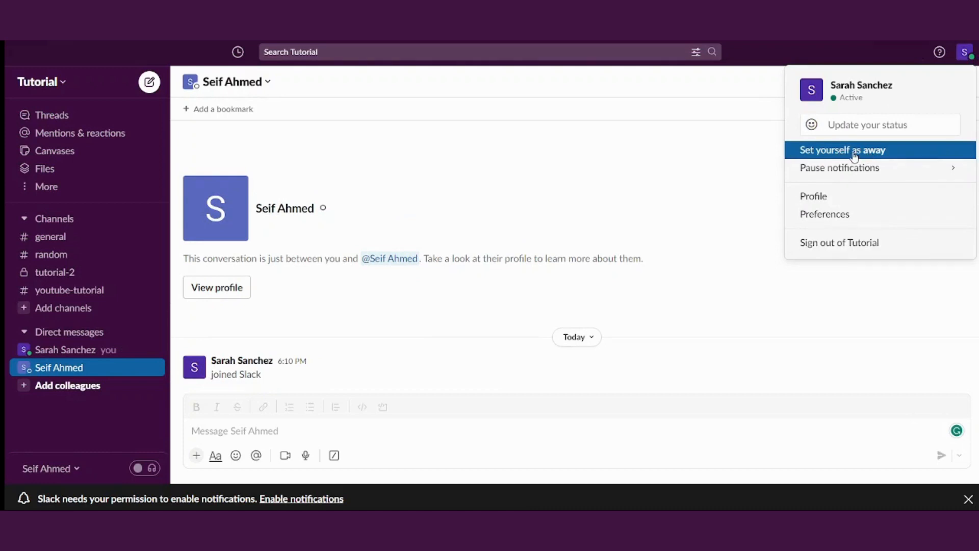
Choose Pause notifications > Until tomorrow in the account menu
{"action": "mouse_move", "coordinate": [861, 168]}
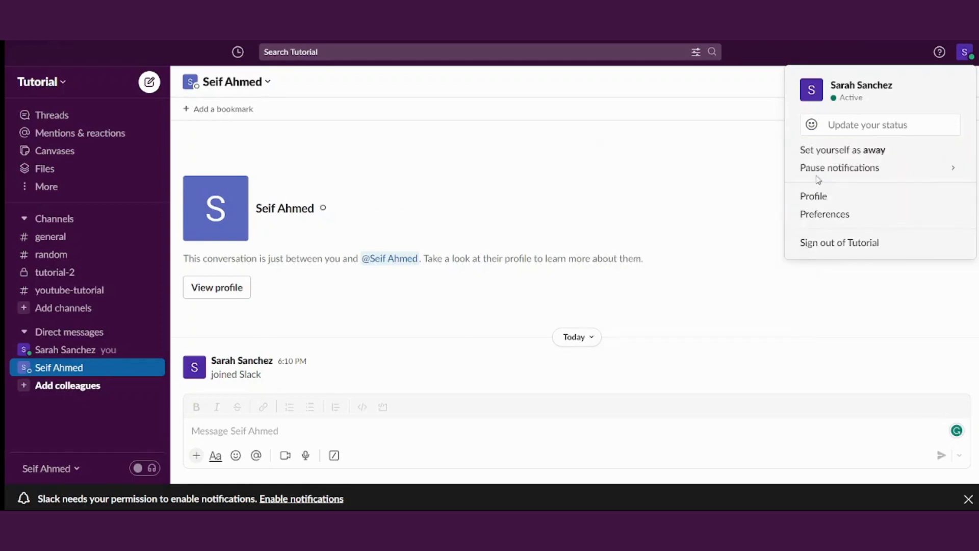
{"action": "mouse_move", "coordinate": [816, 170]}
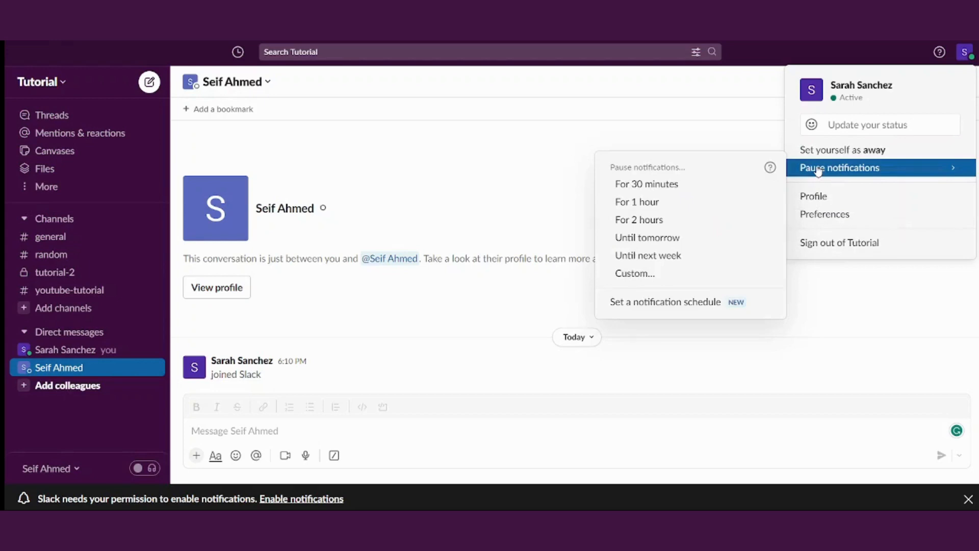
{"action": "left_click", "coordinate": [666, 237]}
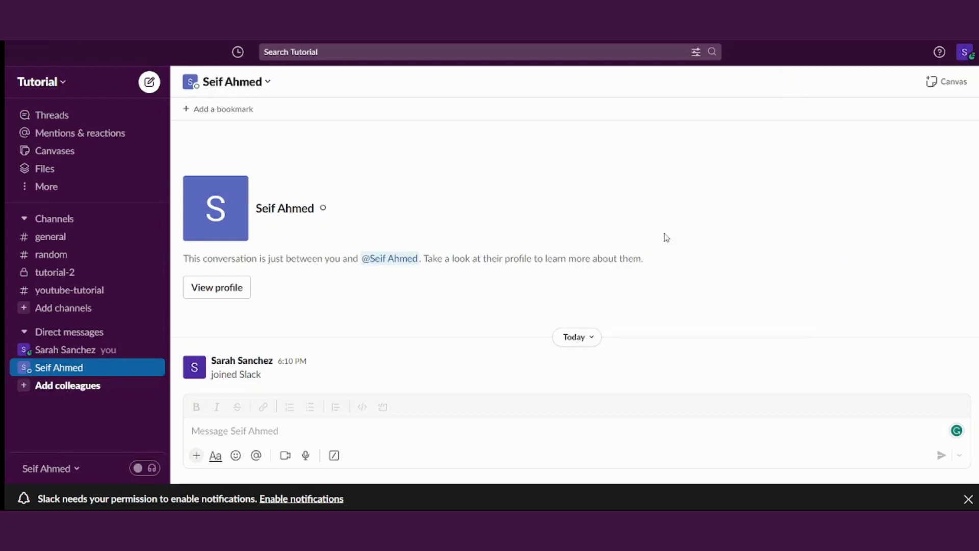